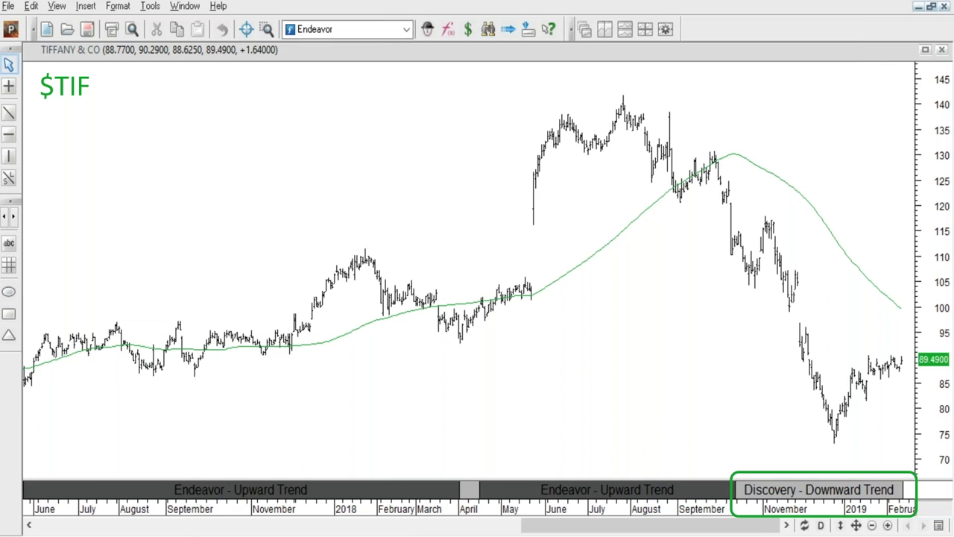
Step to the next security's chart, then launch the Power Console with the workspace cleared.
{"action": "key", "text": "Down"}
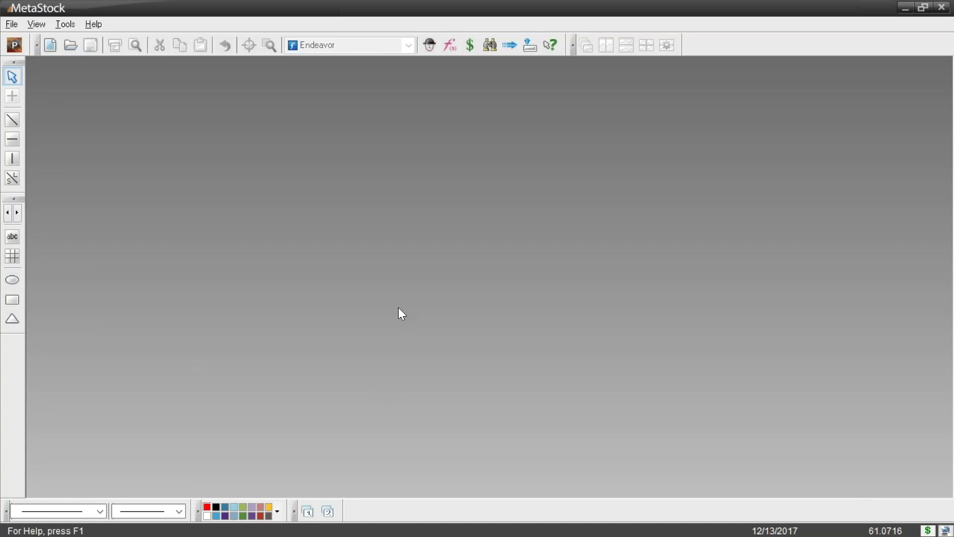
{"action": "left_click", "coordinate": [14, 45]}
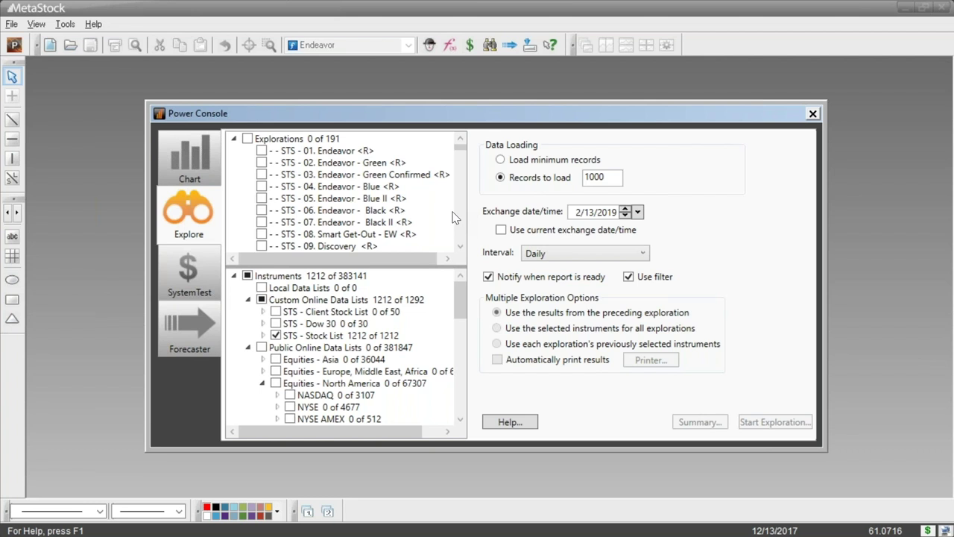
Tick the STS - 01. Endeavor exploration to run against the 1212-instrument STS - Stock List.
{"action": "mouse_move", "coordinate": [334, 154]}
{"action": "left_click", "coordinate": [262, 151]}
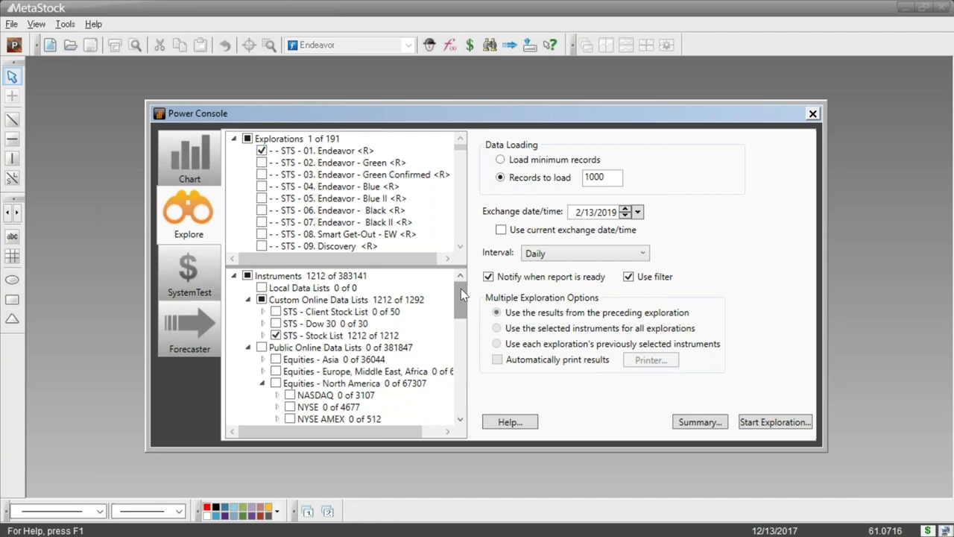
{"action": "left_click_drag", "start_coordinate": [461, 289], "coordinate": [462, 327]}
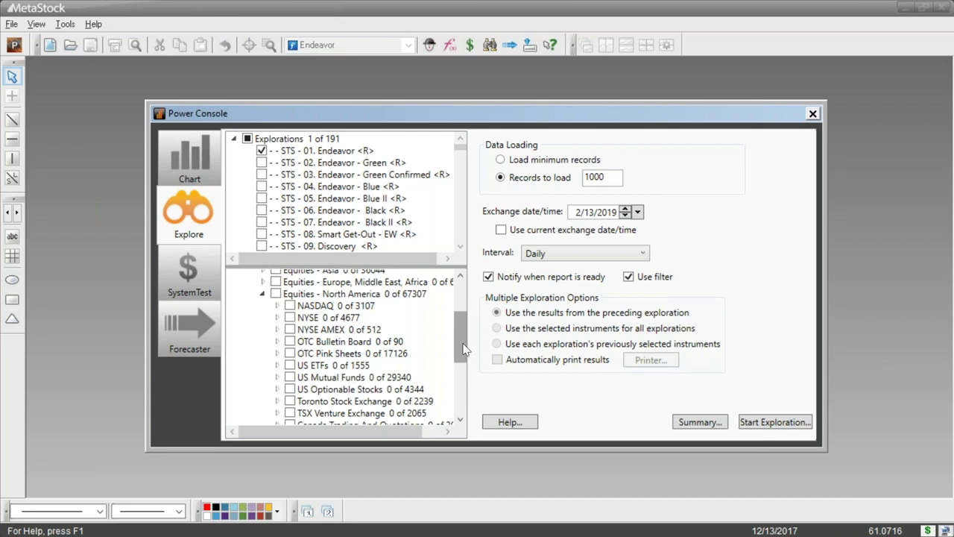
{"action": "left_click_drag", "start_coordinate": [463, 348], "coordinate": [456, 312]}
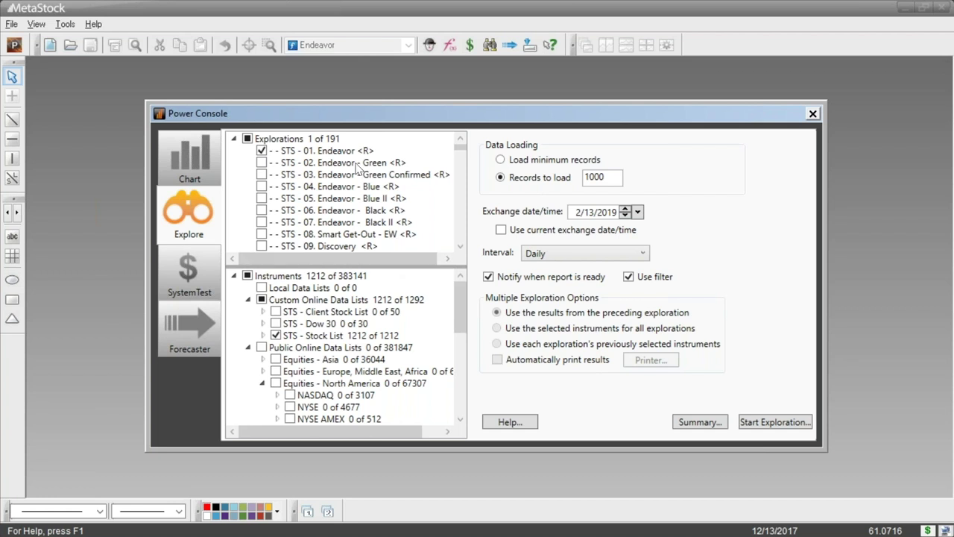
{"action": "mouse_move", "coordinate": [339, 154]}
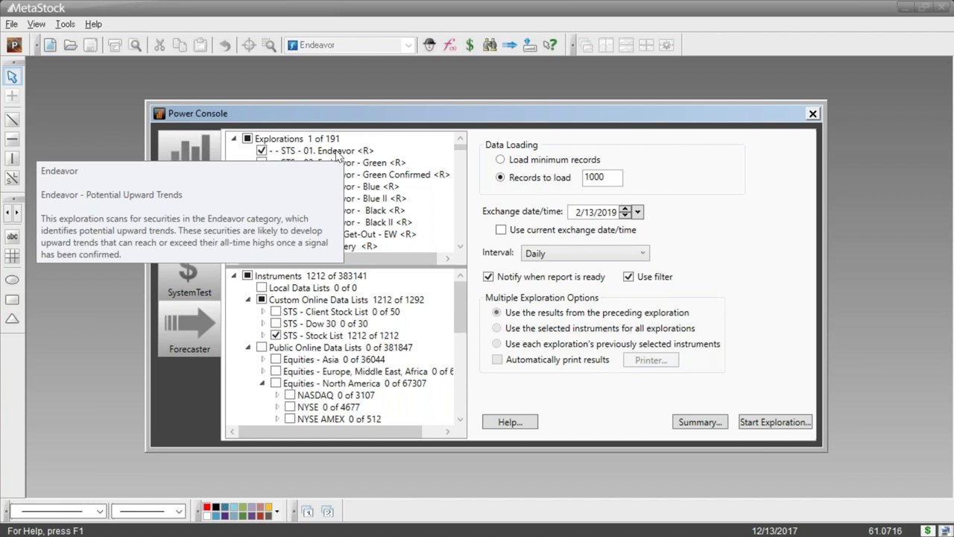
Open charts for ABBOTT LABS and AFLAC INC from the Endeavor exploration's results report.
{"action": "right_click", "coordinate": [337, 153]}
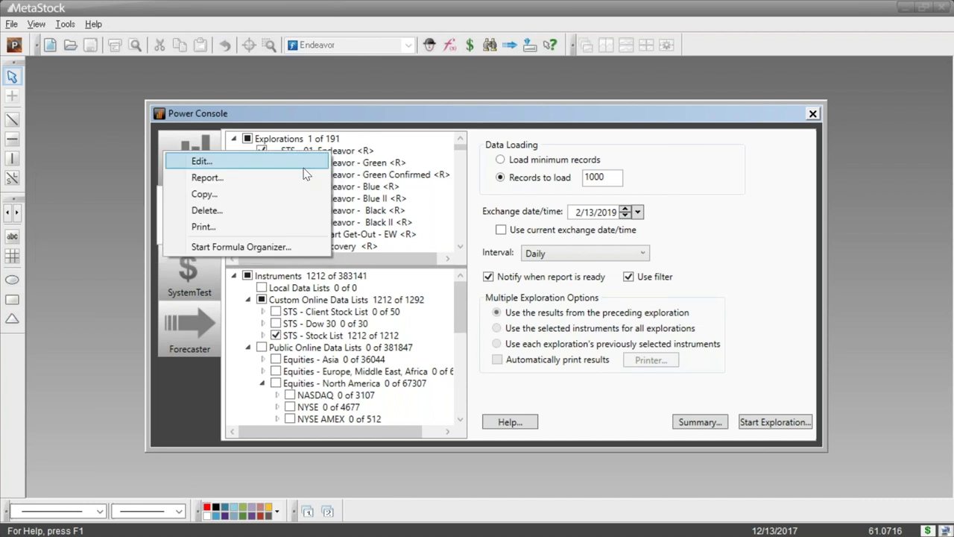
{"action": "left_click", "coordinate": [280, 184]}
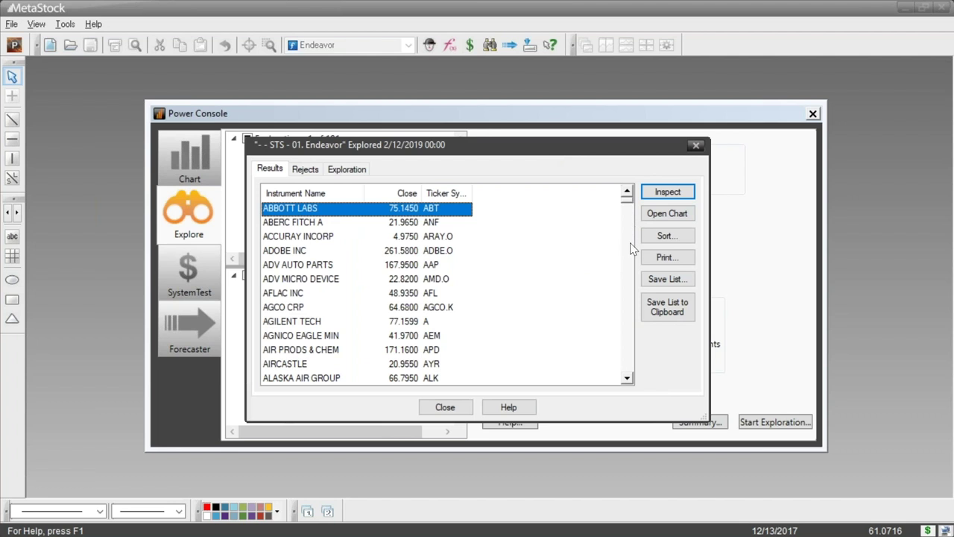
{"action": "left_click", "coordinate": [663, 212]}
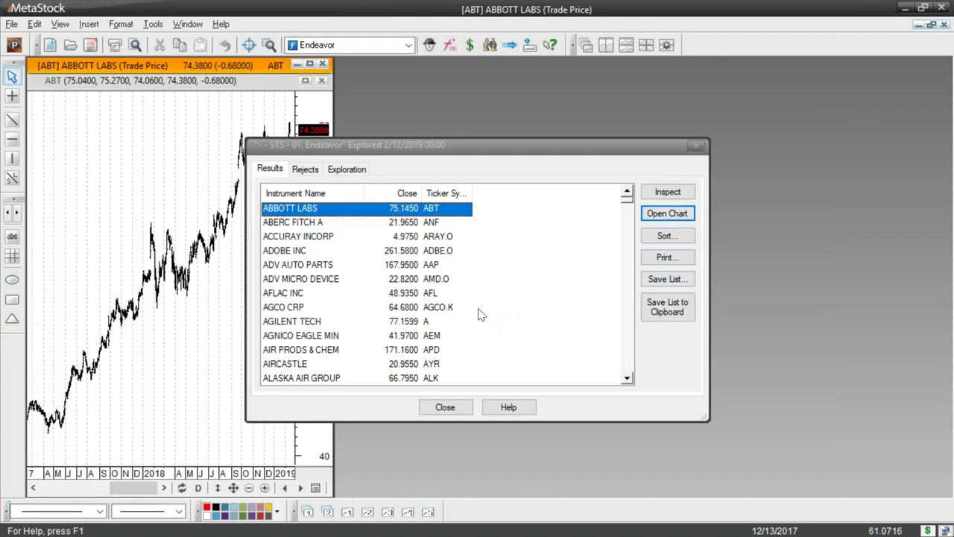
{"action": "left_click", "coordinate": [297, 297]}
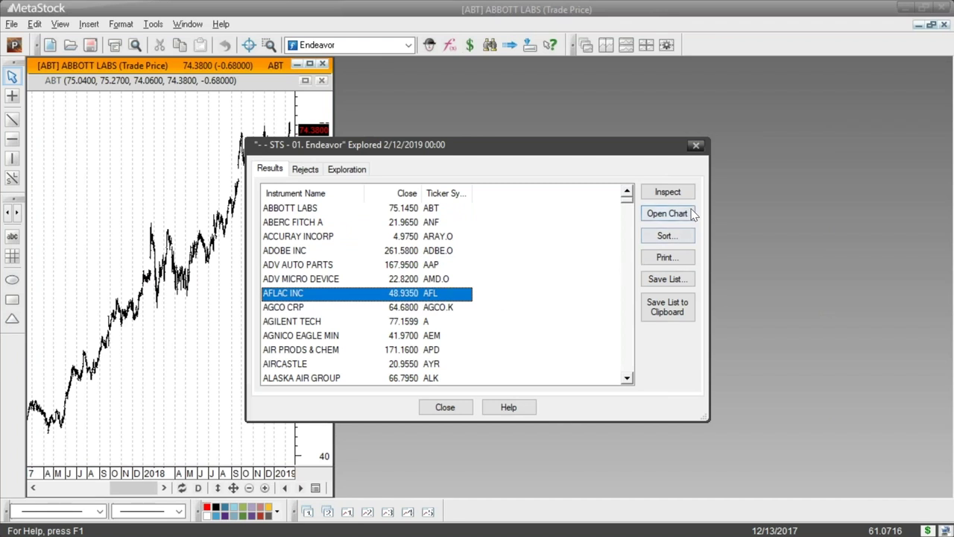
{"action": "left_click", "coordinate": [694, 147]}
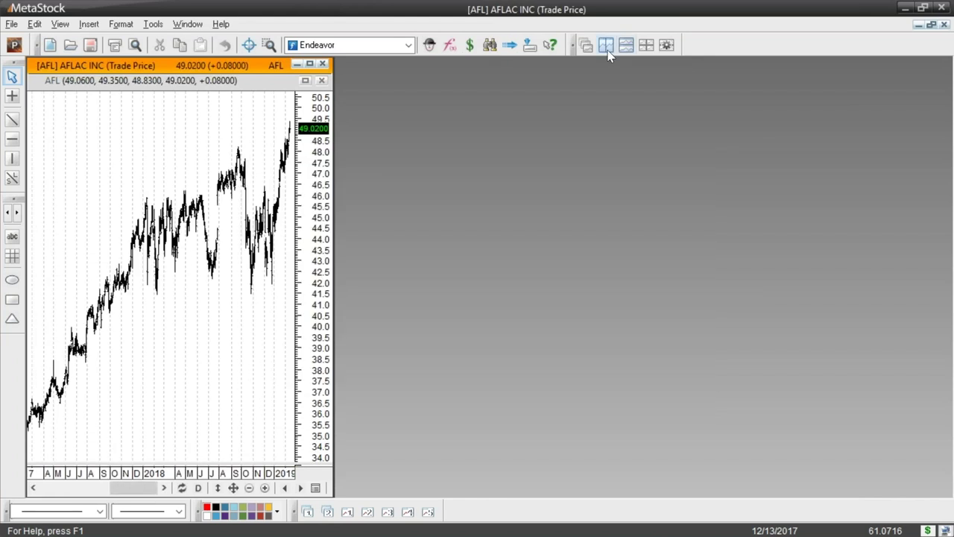
Tile the ABT and AFL chart windows vertically, side by side.
{"action": "left_click", "coordinate": [607, 47]}
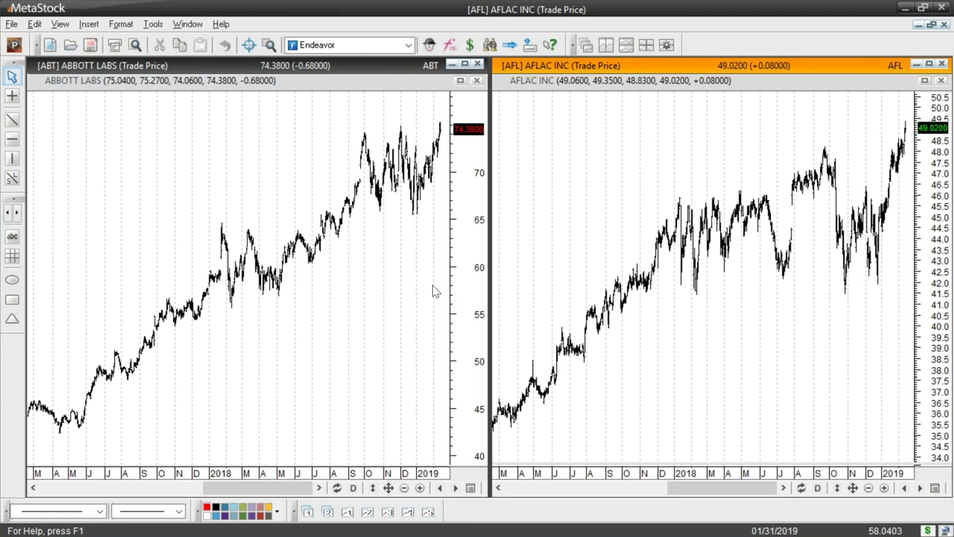
Apply the STS - Endeavor & Discovery Template to the ABBOTT LABS (ABT) chart.
{"action": "right_click", "coordinate": [358, 308]}
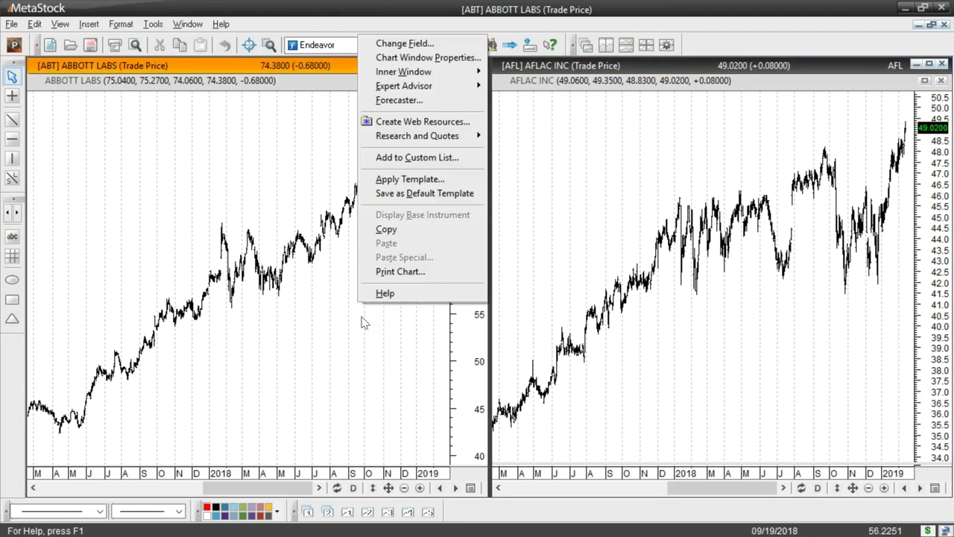
{"action": "left_click", "coordinate": [399, 179]}
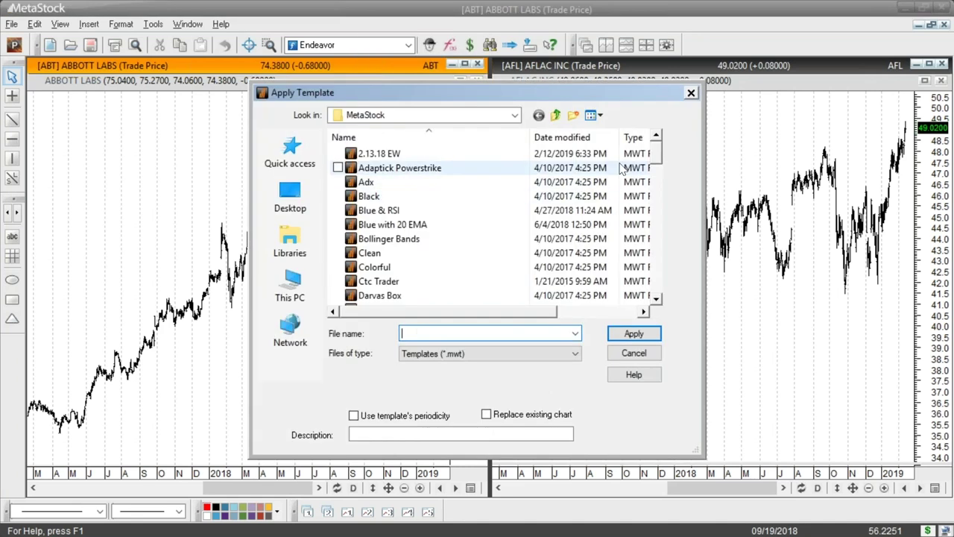
{"action": "left_click_drag", "start_coordinate": [657, 153], "coordinate": [657, 294]}
{"action": "left_click", "coordinate": [371, 198]}
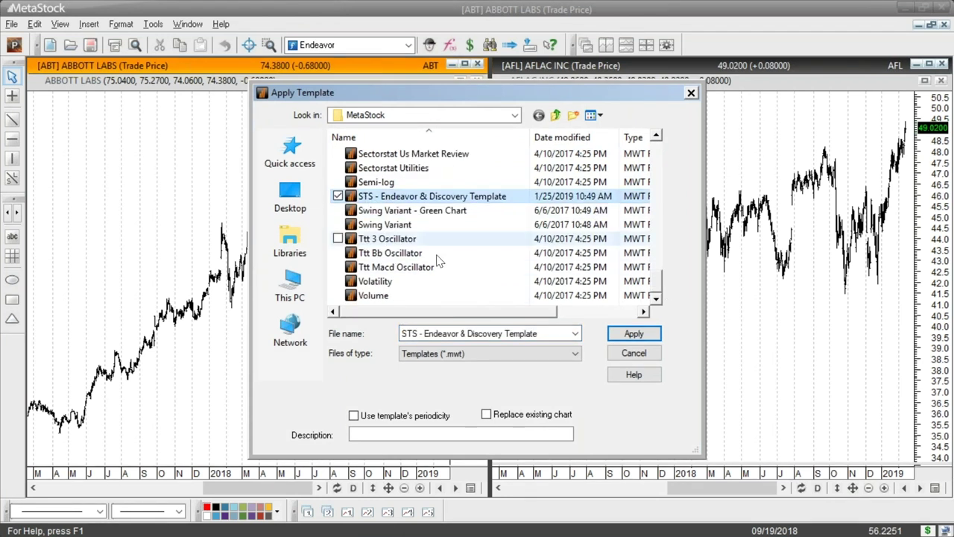
{"action": "left_click", "coordinate": [612, 337]}
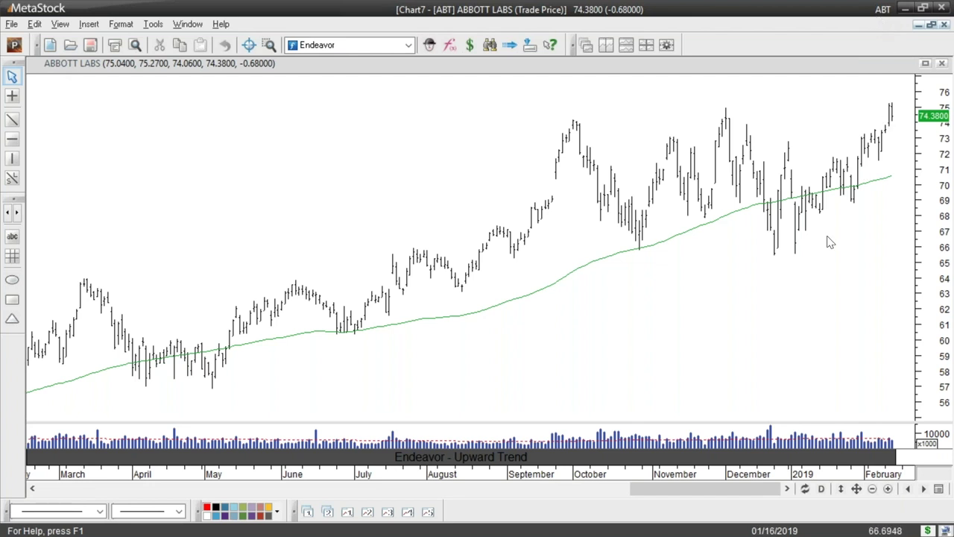
{"action": "left_click", "coordinate": [872, 488]}
{"action": "left_click", "coordinate": [872, 488]}
{"action": "left_click", "coordinate": [872, 489]}
{"action": "left_click", "coordinate": [872, 488]}
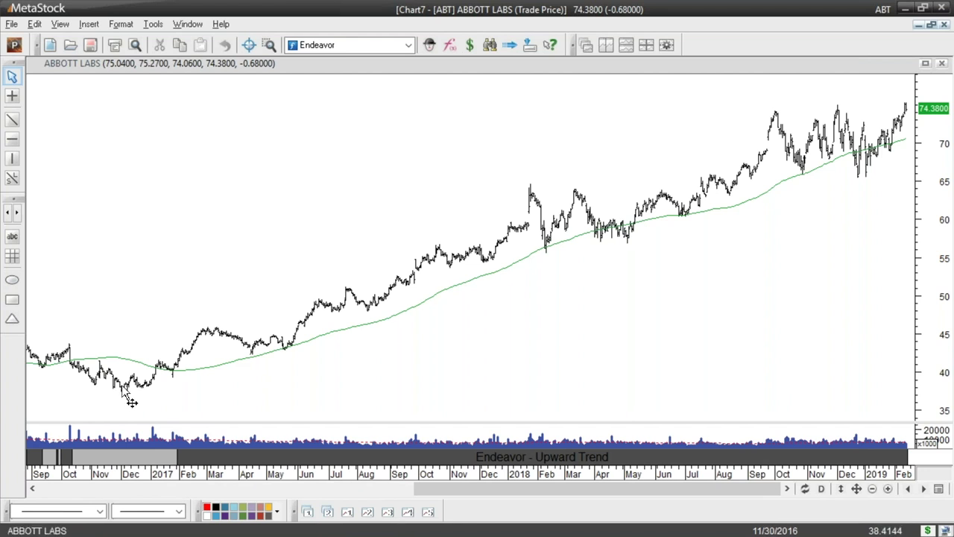
{"action": "mouse_move", "coordinate": [148, 398]}
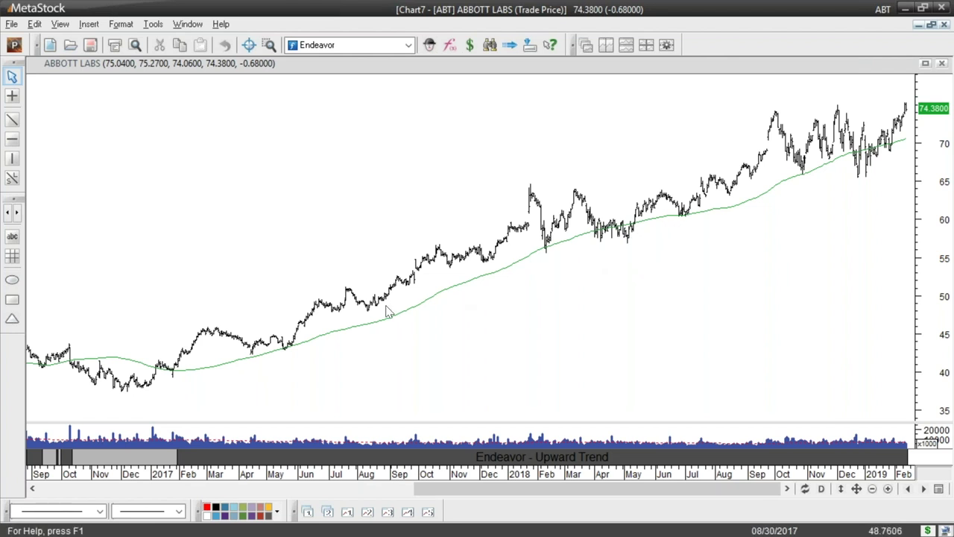
{"action": "mouse_move", "coordinate": [389, 322]}
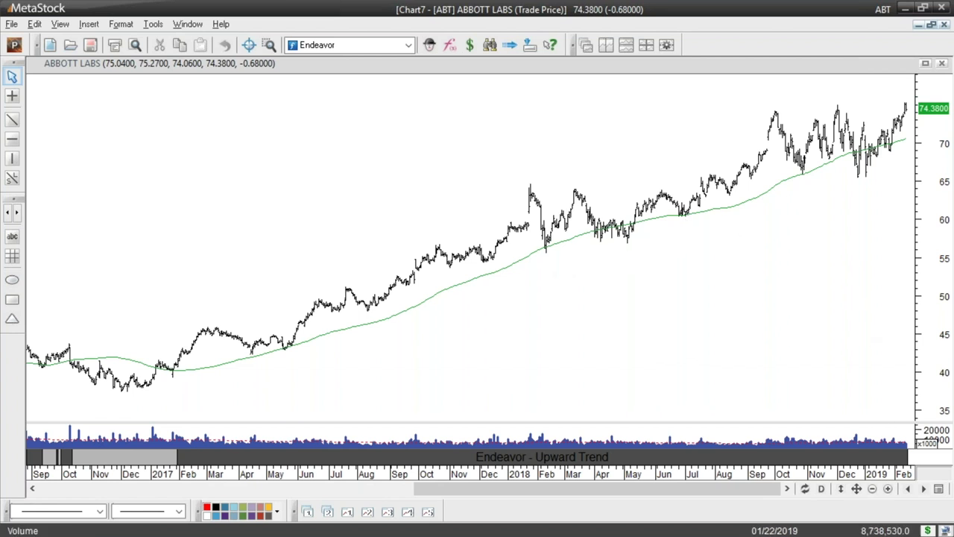
Zoom the ABT chart in three levels and collapse the volume pane so price bars fill it.
{"action": "left_click", "coordinate": [889, 489]}
{"action": "left_click", "coordinate": [889, 489]}
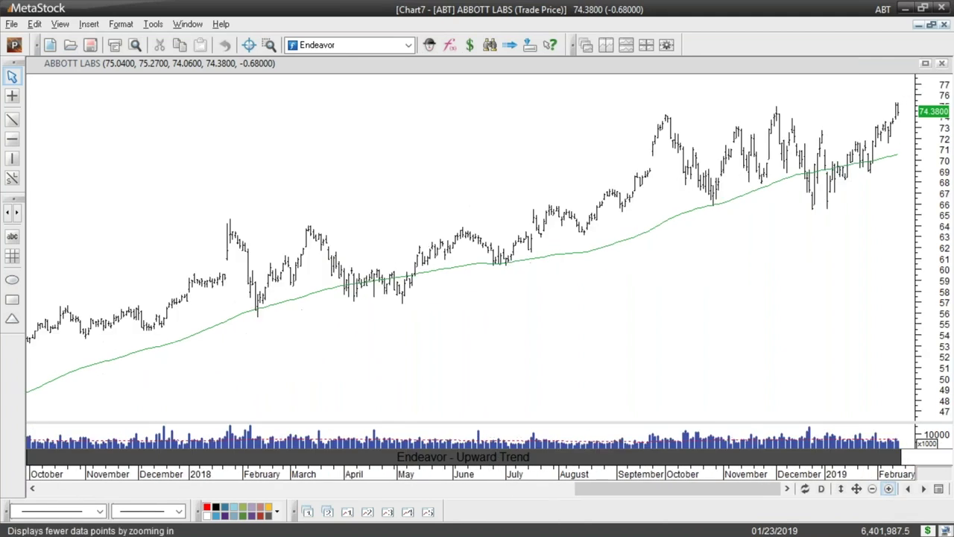
{"action": "left_click", "coordinate": [890, 489]}
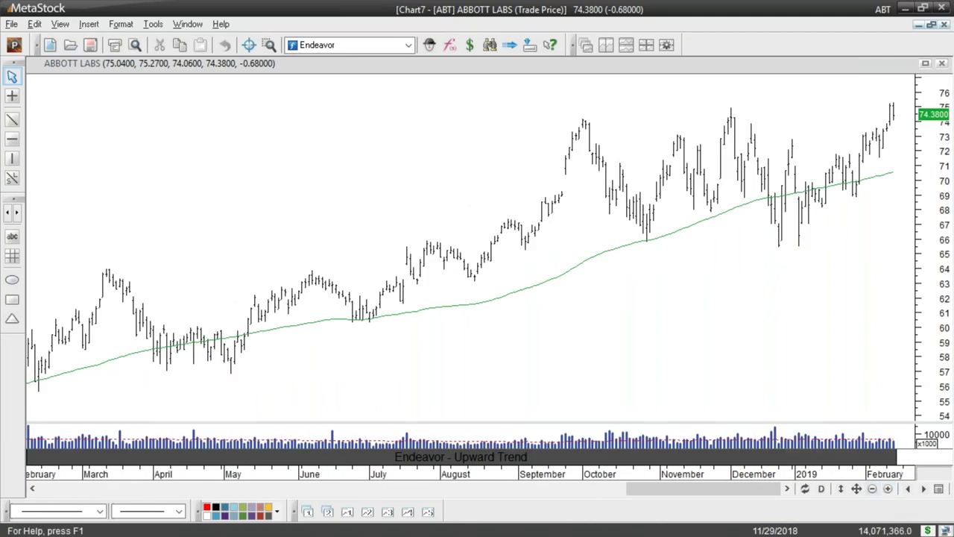
{"action": "left_click_drag", "start_coordinate": [698, 425], "coordinate": [697, 451]}
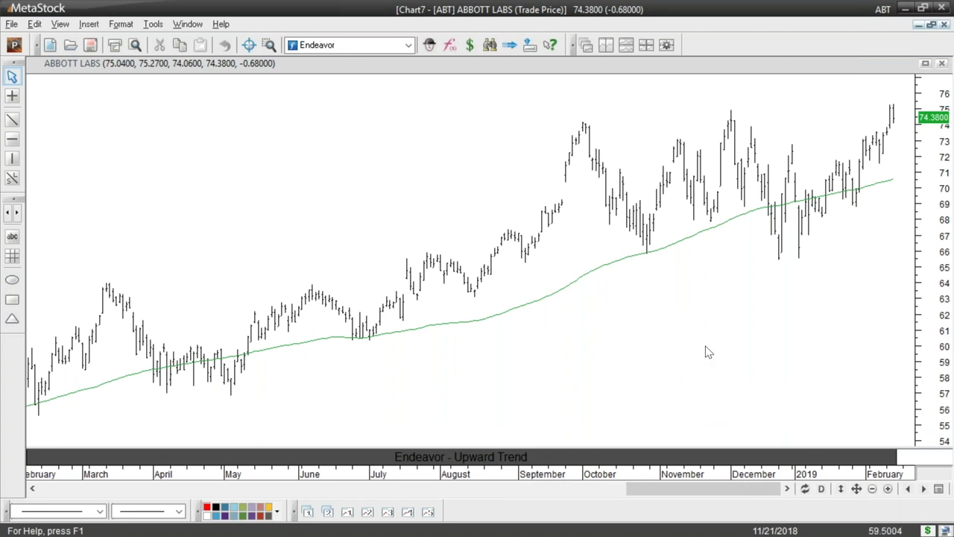
{"action": "left_click", "coordinate": [12, 139]}
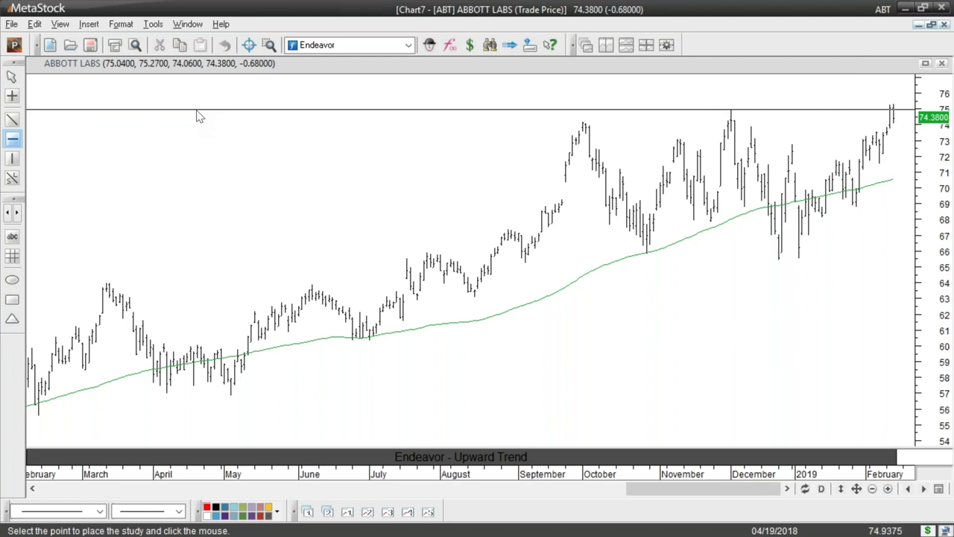
Place a horizontal resistance line at about 75 on ABT, then zoom to roughly two years.
{"action": "left_click", "coordinate": [197, 110]}
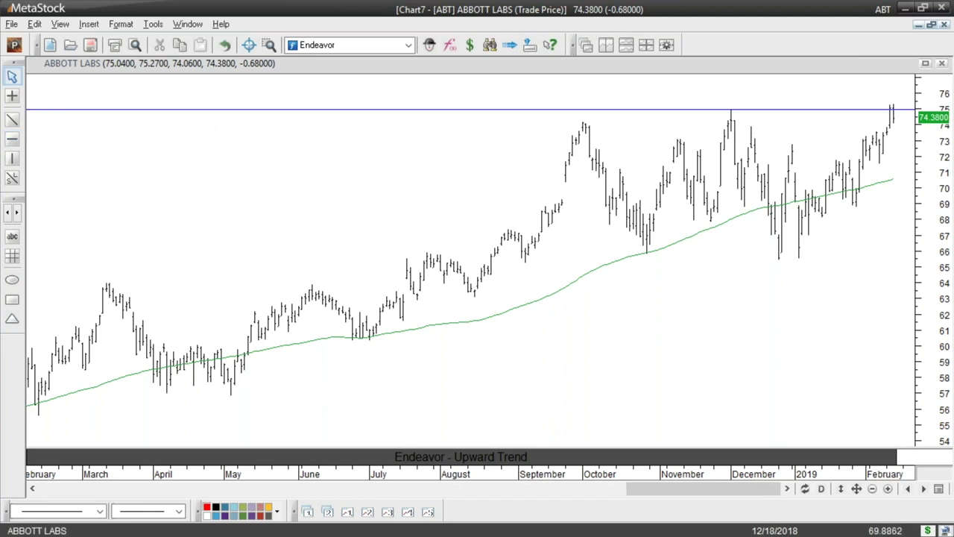
{"action": "left_click", "coordinate": [872, 488]}
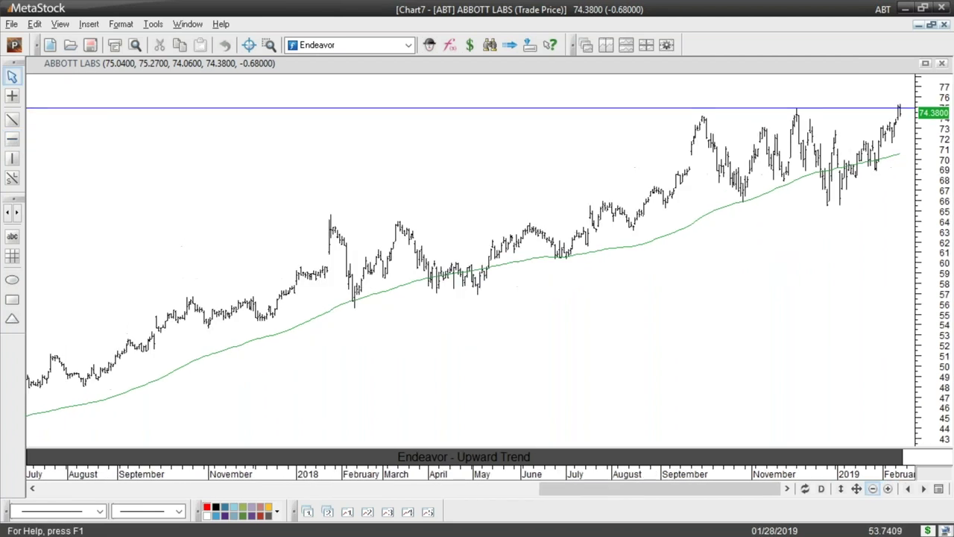
{"action": "left_click", "coordinate": [872, 488]}
{"action": "left_click", "coordinate": [872, 488]}
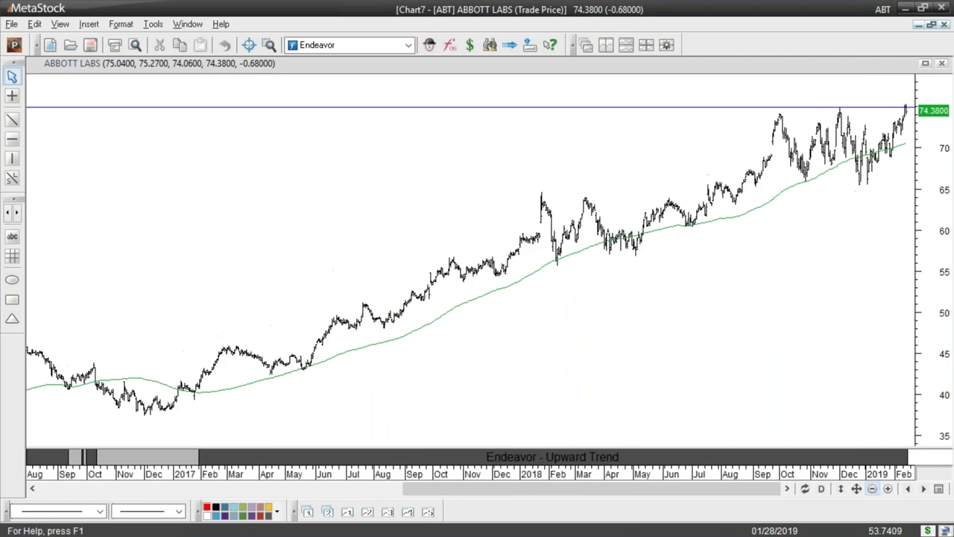
{"action": "left_click", "coordinate": [872, 488]}
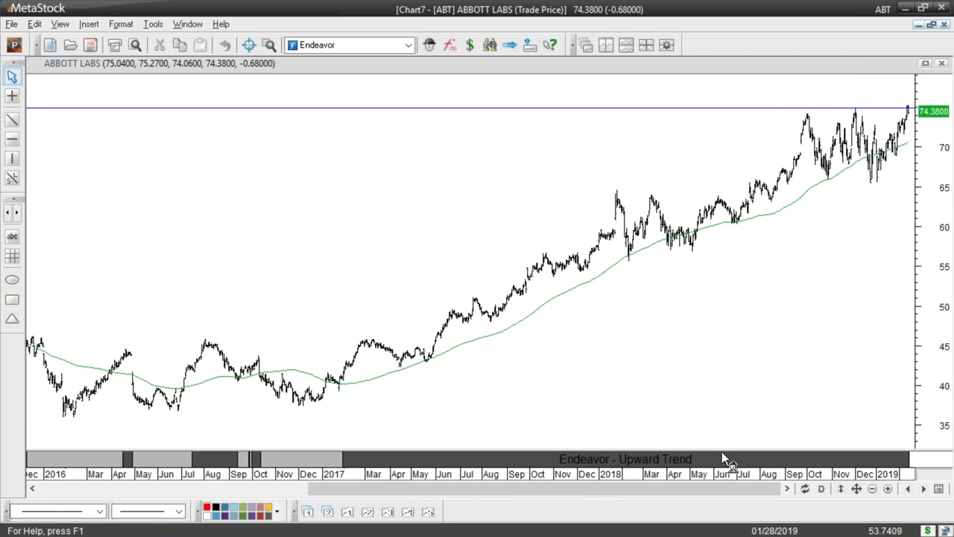
{"action": "left_click", "coordinate": [887, 488]}
{"action": "left_click", "coordinate": [887, 488]}
{"action": "left_click", "coordinate": [887, 488]}
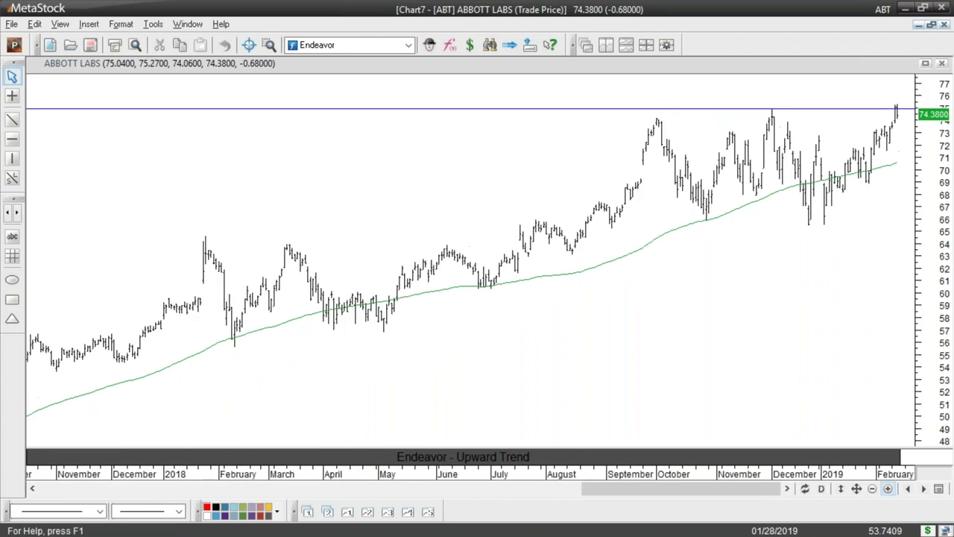
{"action": "left_click", "coordinate": [887, 488]}
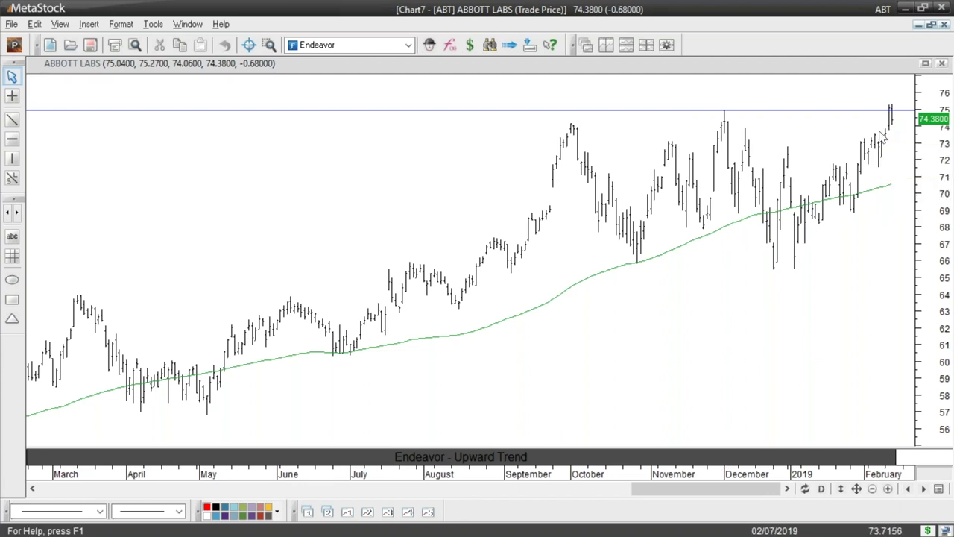
{"action": "left_click", "coordinate": [873, 489]}
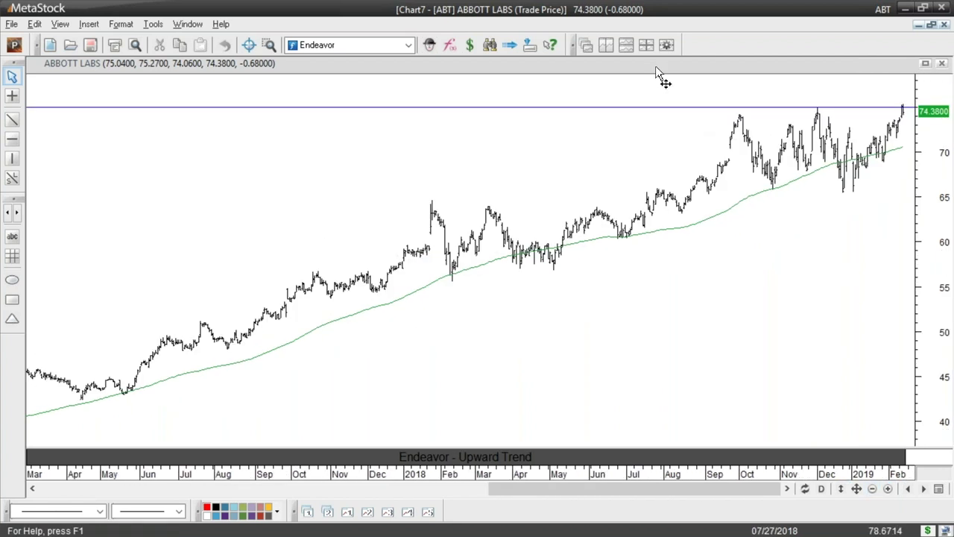
Close the duplicate plain ABT window and tile AFL beside the Endeavor ABT chart.
{"action": "left_click", "coordinate": [607, 45]}
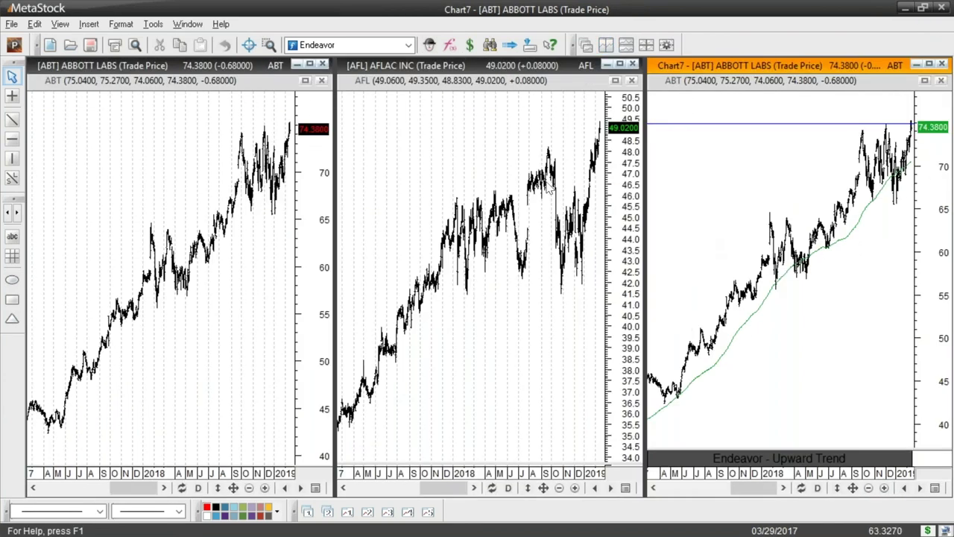
{"action": "left_click", "coordinate": [138, 166]}
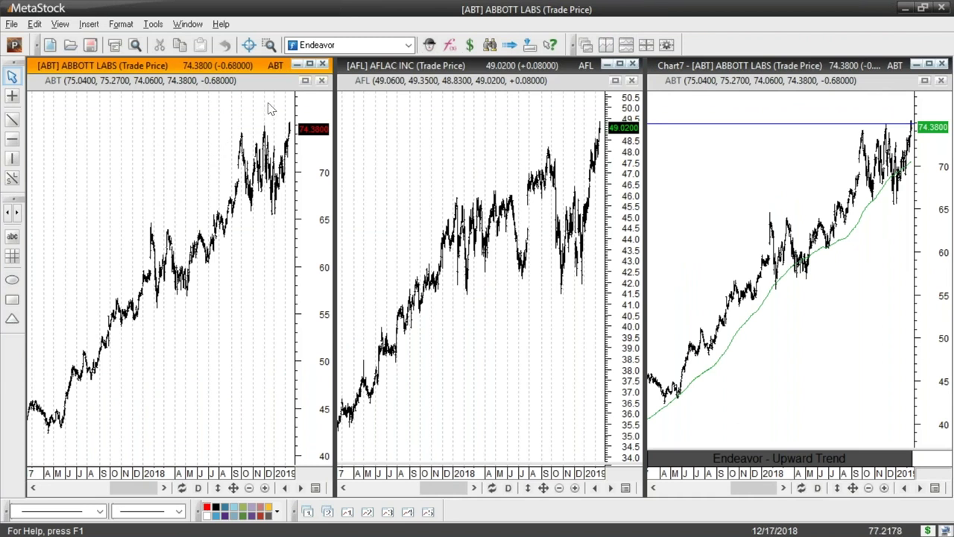
{"action": "left_click", "coordinate": [322, 65]}
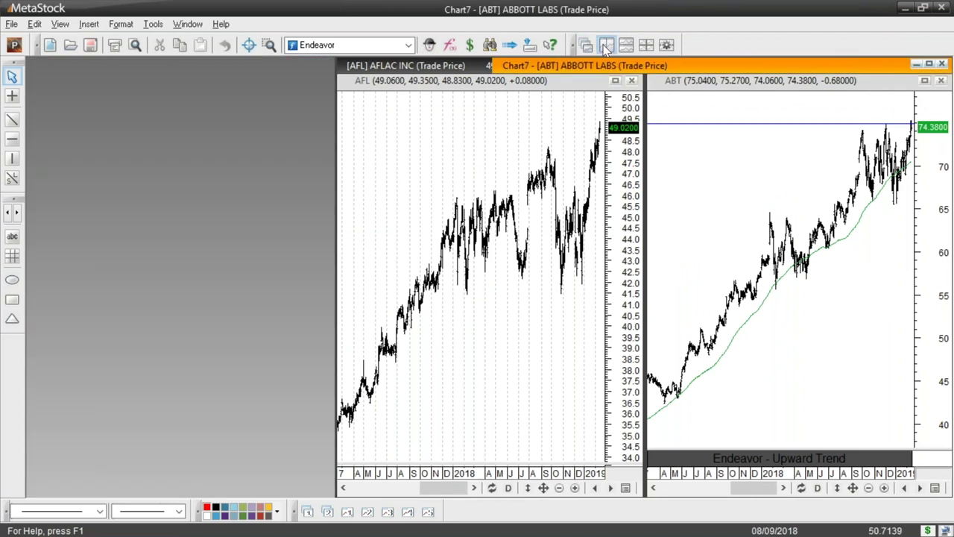
{"action": "left_click", "coordinate": [606, 47]}
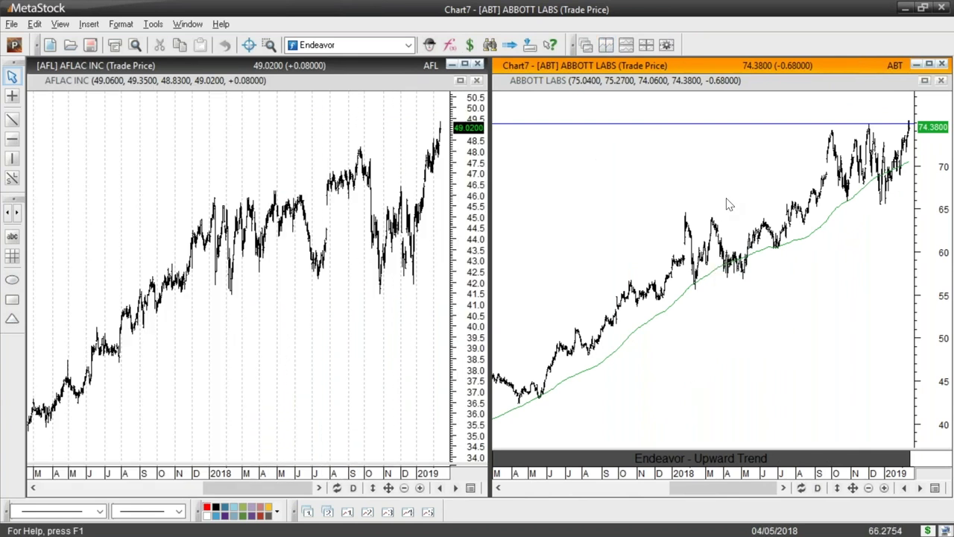
{"action": "left_click", "coordinate": [154, 164]}
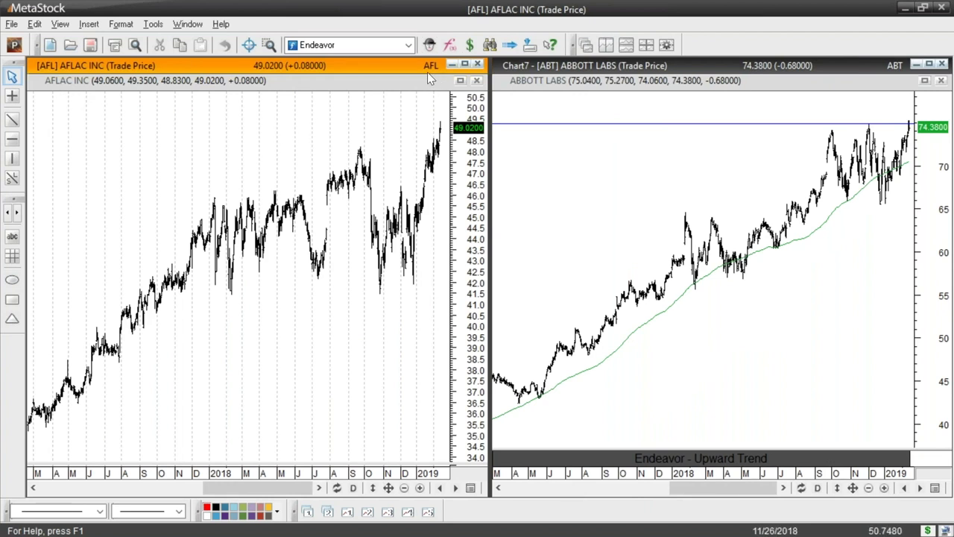
Apply the STS - Endeavor & Discovery Template to the AFLAC INC (AFL) chart.
{"action": "right_click", "coordinate": [331, 296]}
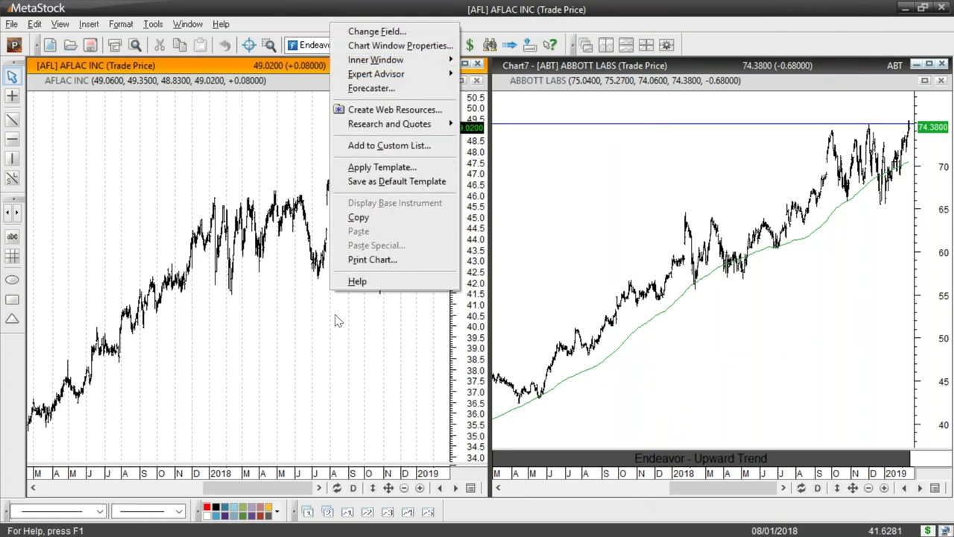
{"action": "left_click", "coordinate": [378, 168]}
{"action": "left_click_drag", "start_coordinate": [664, 157], "coordinate": [656, 291]}
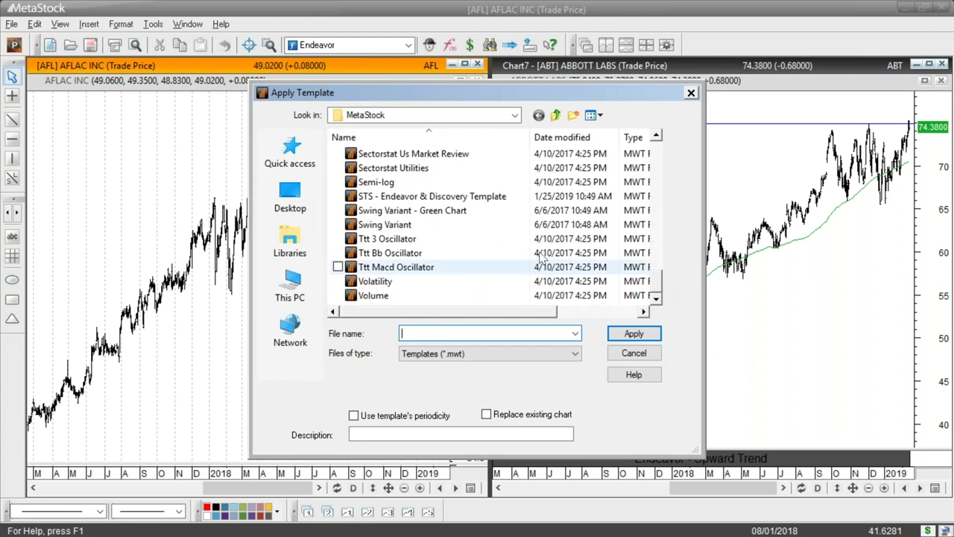
{"action": "left_click", "coordinate": [380, 198]}
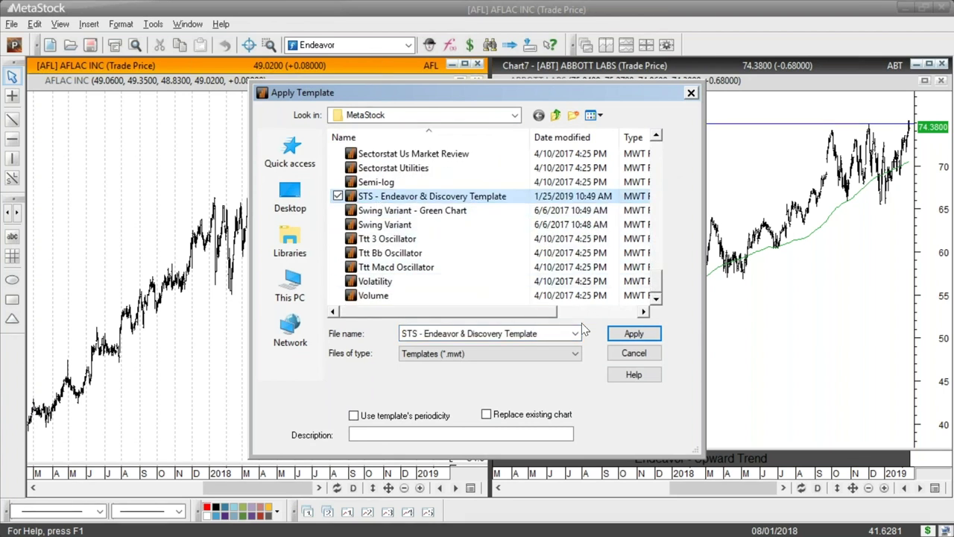
{"action": "left_click", "coordinate": [648, 339]}
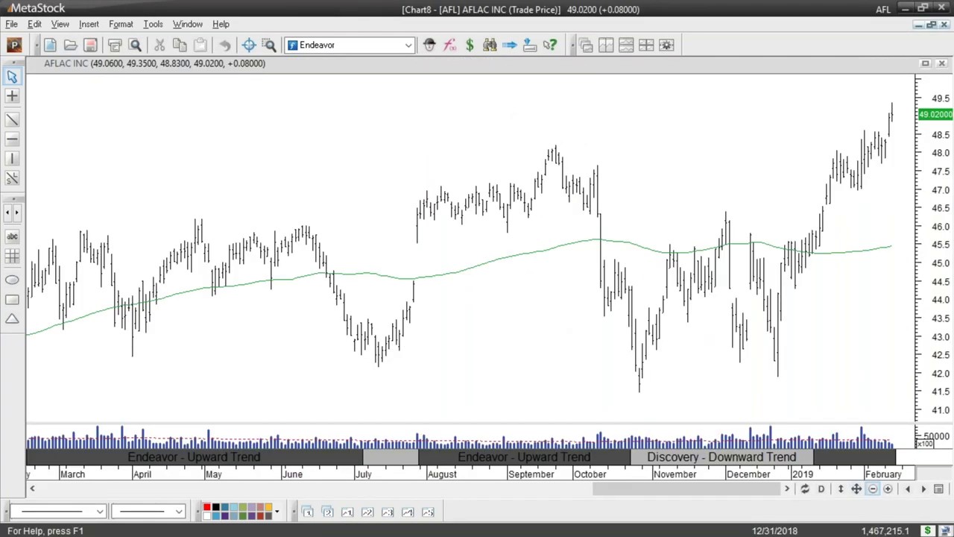
Zoom the AFLAC chart out four levels so it reaches back to September 2016.
{"action": "left_click", "coordinate": [872, 489]}
{"action": "left_click", "coordinate": [872, 489]}
{"action": "left_click", "coordinate": [872, 489]}
{"action": "left_click", "coordinate": [872, 489]}
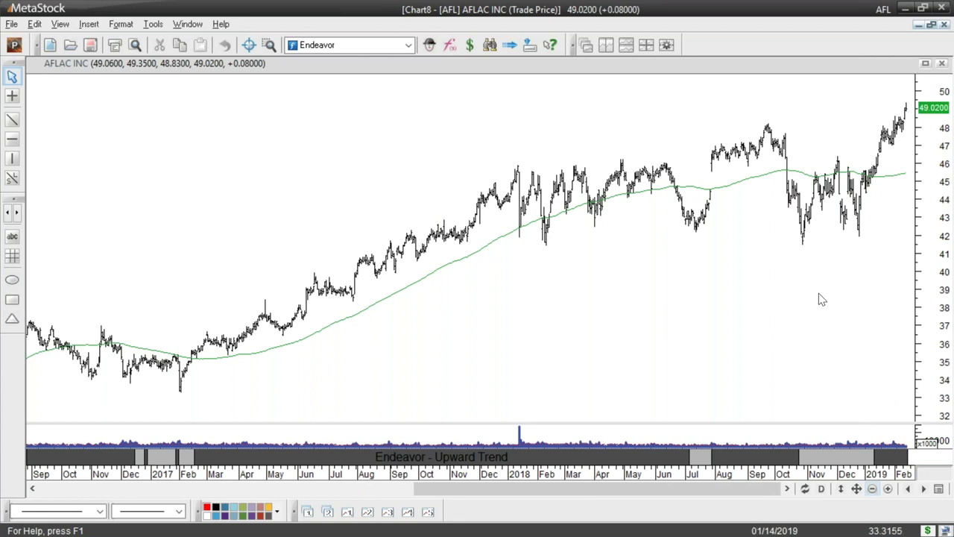
Close the older untemplated AFLAC chart, retile the remaining two, and maximize the AFLAC Chart8.
{"action": "left_click", "coordinate": [612, 45]}
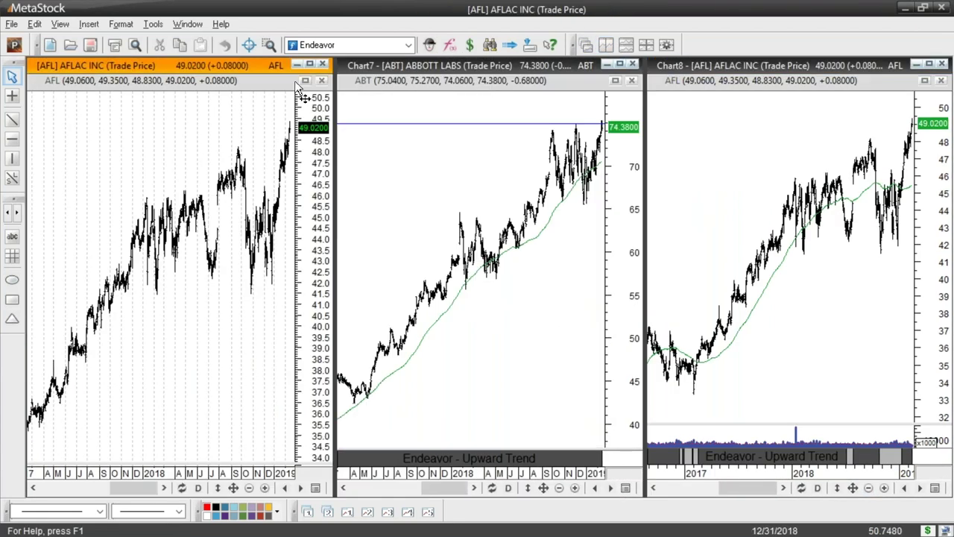
{"action": "left_click", "coordinate": [323, 66]}
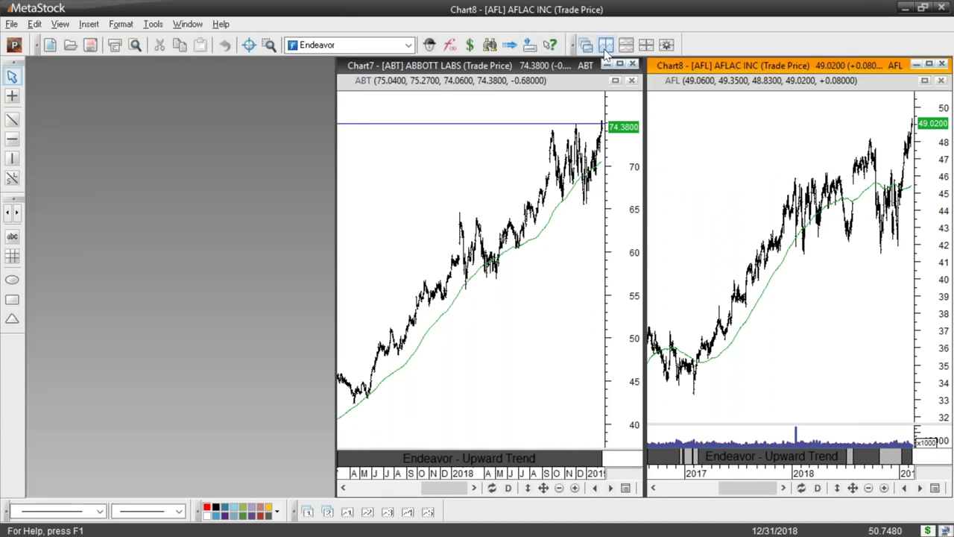
{"action": "left_click", "coordinate": [606, 45]}
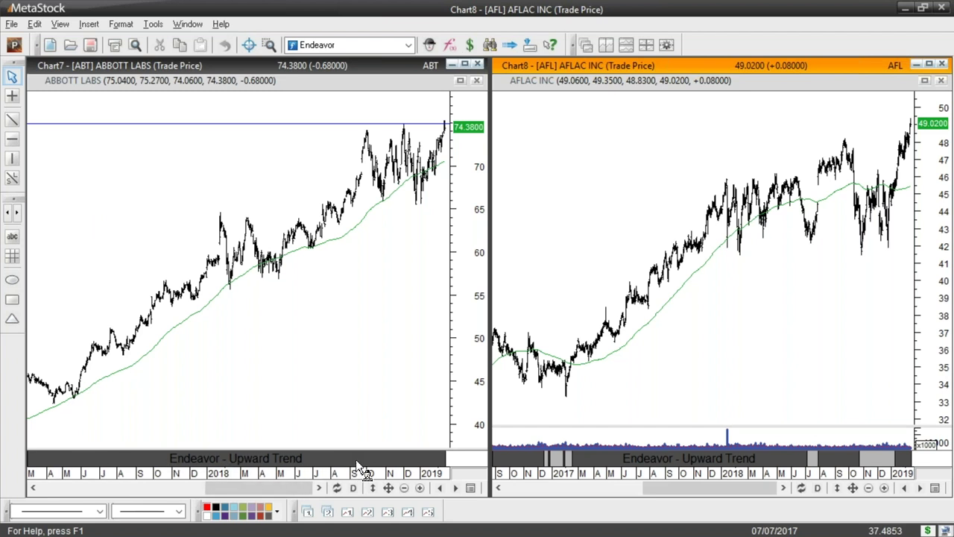
{"action": "left_click", "coordinate": [929, 66]}
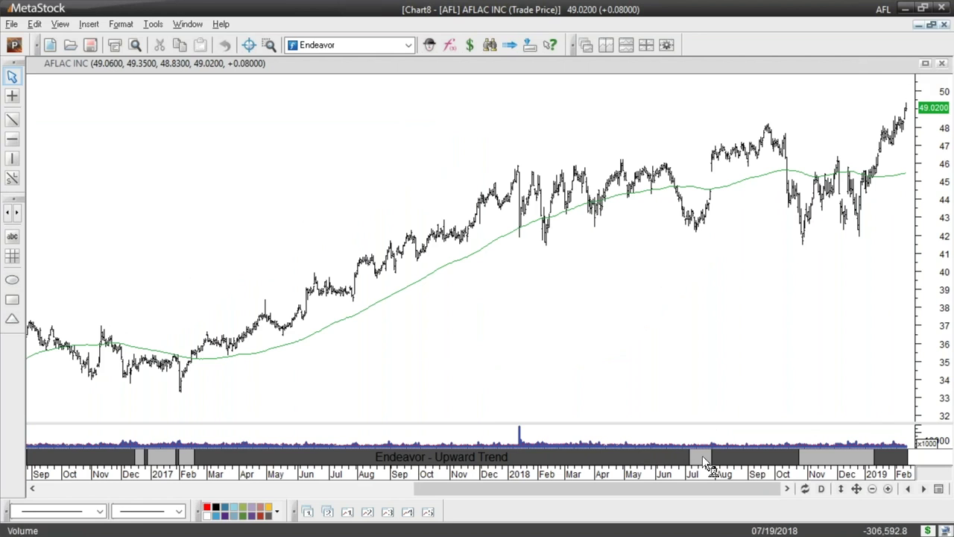
Collapse the AFLAC volume pane and zoom in to show October 2017 through February 2019.
{"action": "left_click_drag", "start_coordinate": [710, 422], "coordinate": [711, 445]}
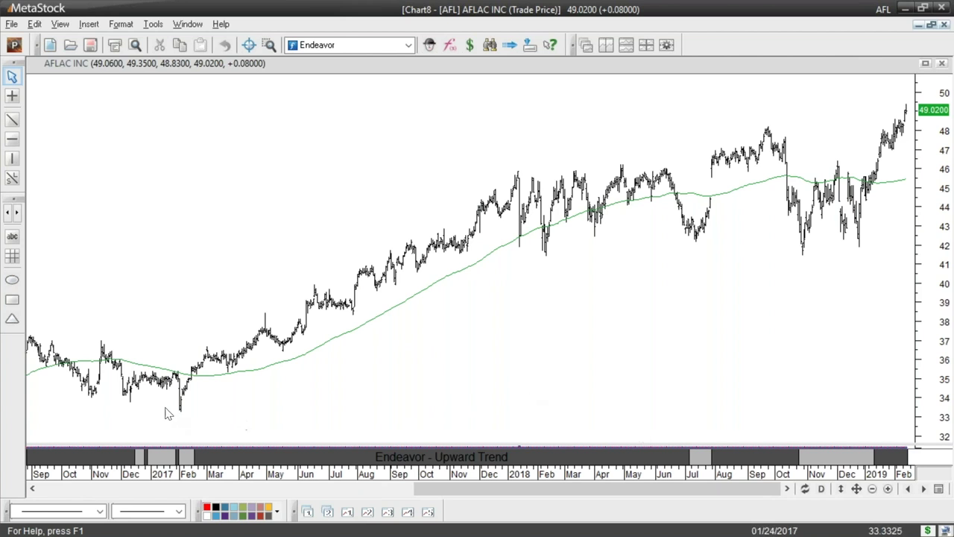
{"action": "mouse_move", "coordinate": [166, 397]}
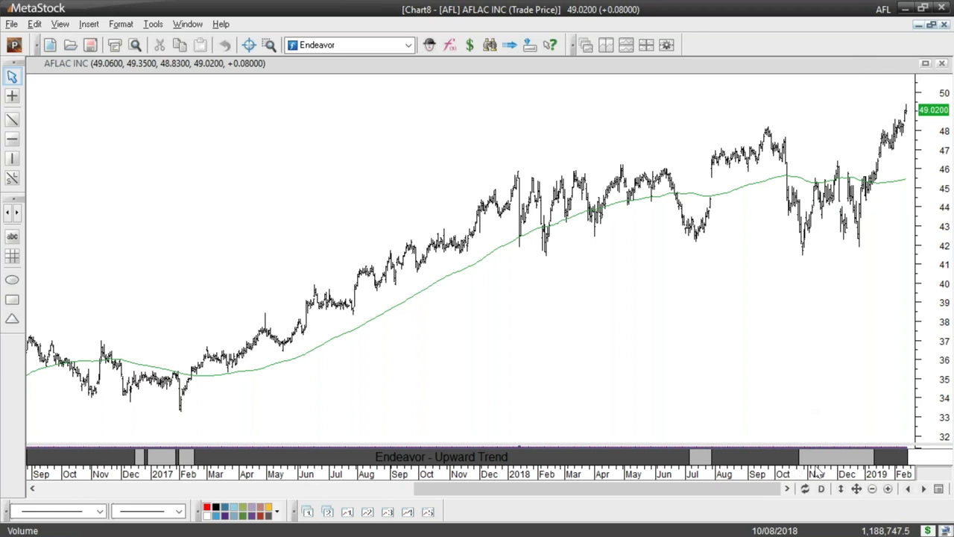
{"action": "left_click", "coordinate": [888, 489]}
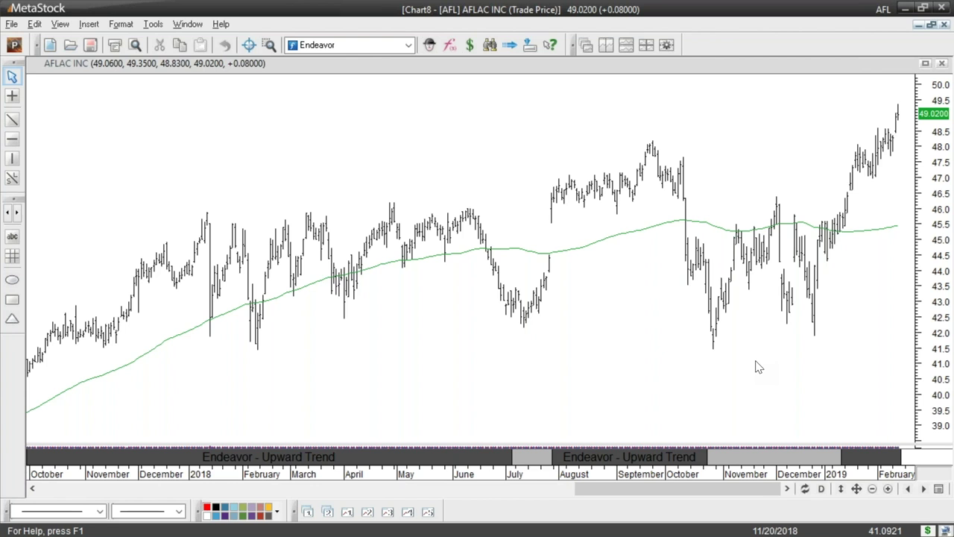
Zoom the AFLAC chart to about two years (April 2017–February 2019) and select the Horizontal Line tool.
{"action": "left_click", "coordinate": [888, 488]}
{"action": "left_click", "coordinate": [888, 488]}
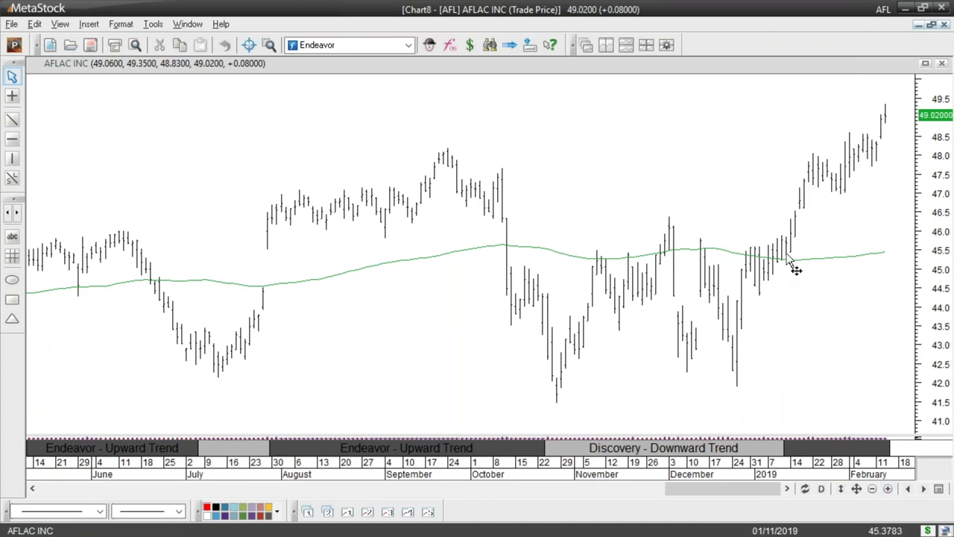
{"action": "mouse_move", "coordinate": [795, 269]}
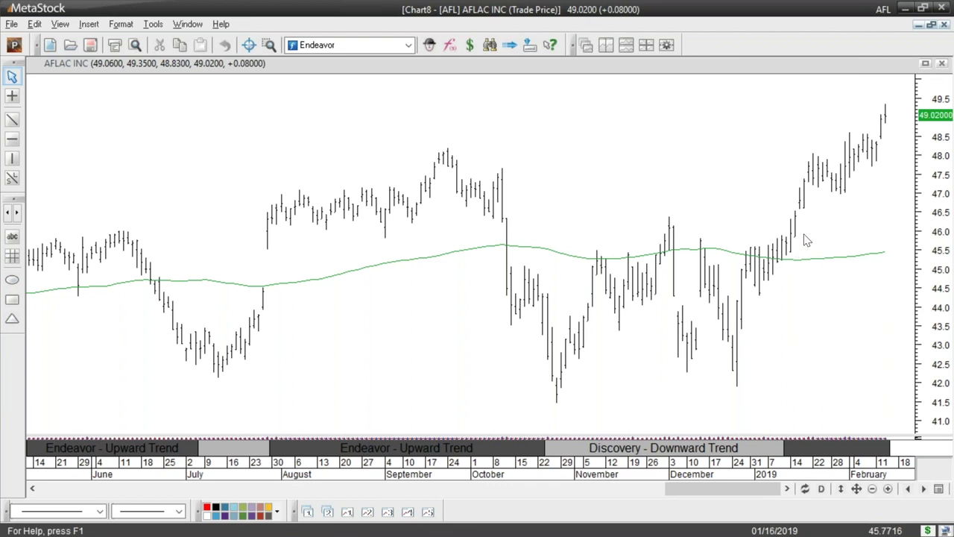
{"action": "left_click", "coordinate": [873, 489]}
{"action": "left_click", "coordinate": [873, 489]}
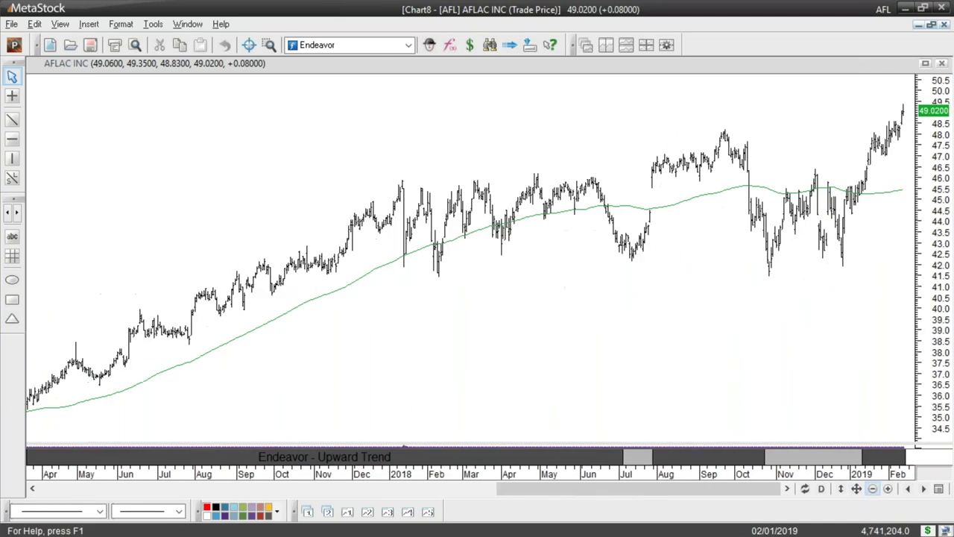
{"action": "left_click", "coordinate": [13, 139]}
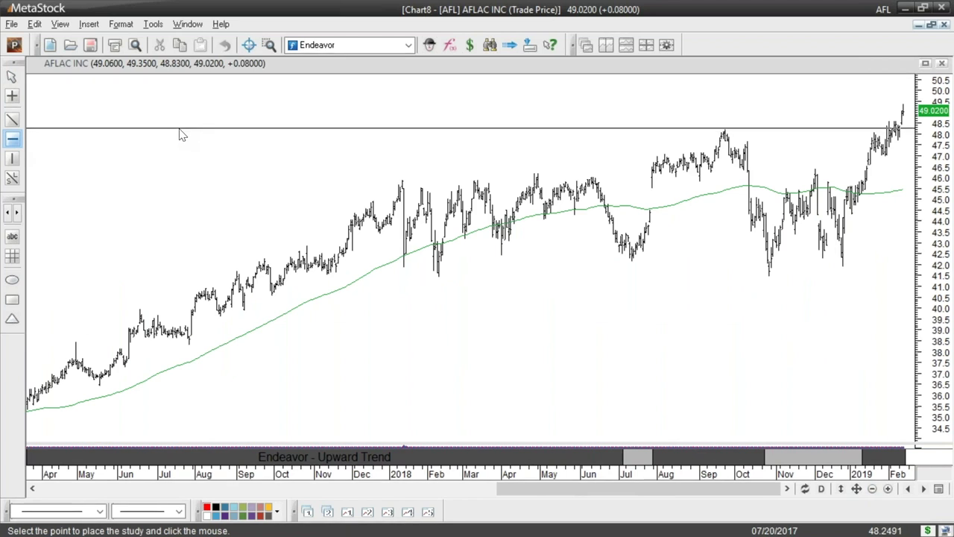
Place a horizontal resistance line near 48.25 at the September 2018 high, then zoom to check it.
{"action": "left_click", "coordinate": [180, 131]}
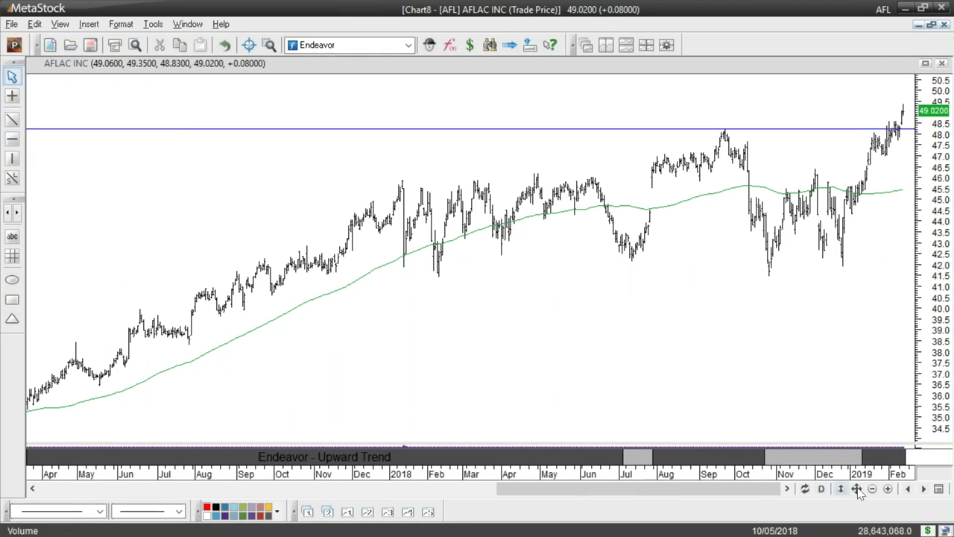
{"action": "left_click", "coordinate": [887, 488]}
{"action": "left_click", "coordinate": [887, 488]}
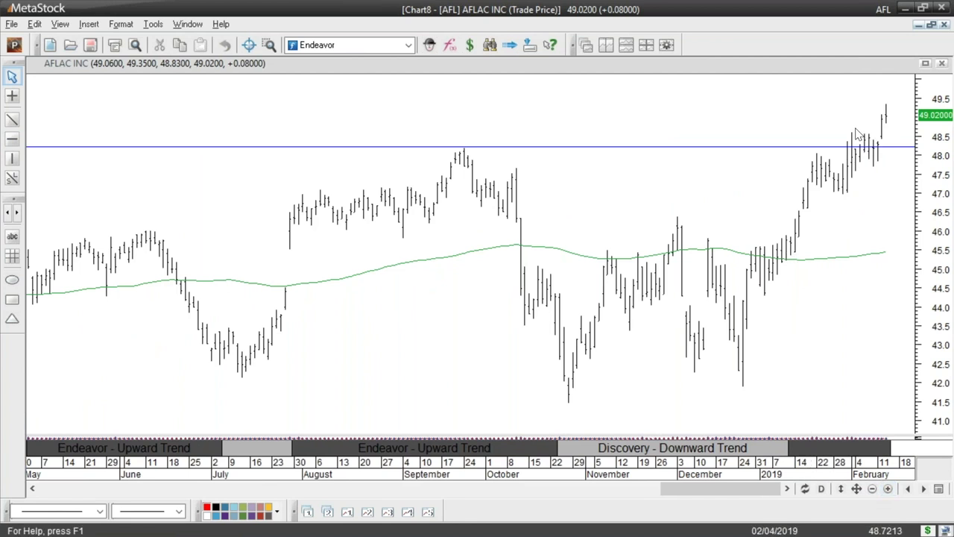
{"action": "left_click", "coordinate": [874, 489]}
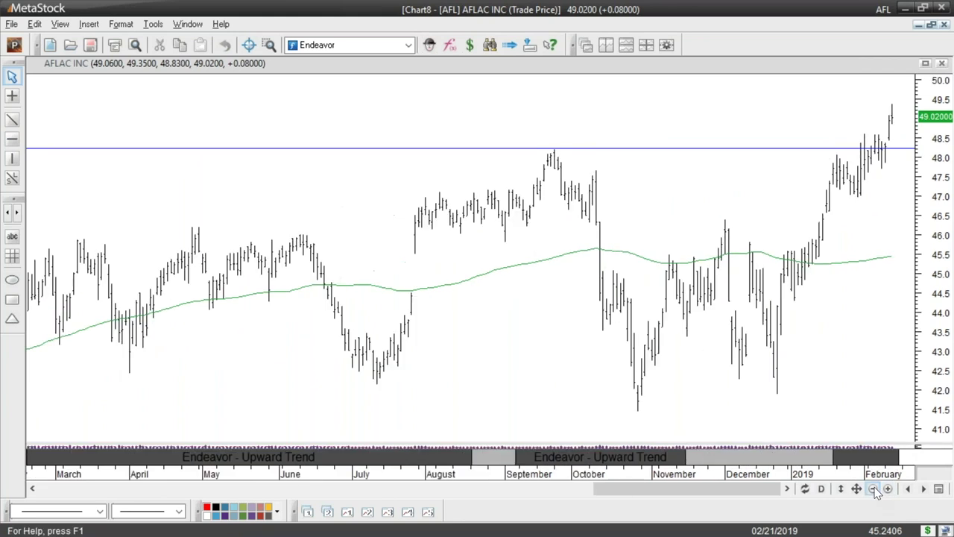
Tile the ABBOTT LABS and AFLAC charts vertically, side by side.
{"action": "left_click", "coordinate": [607, 46]}
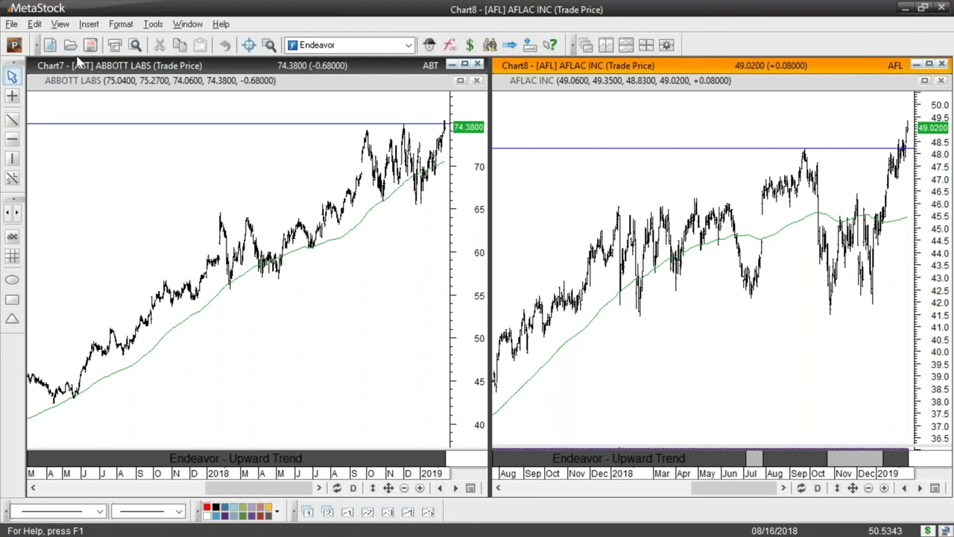
Close all charts without saving the Aflac and Abbott Labs charts.
{"action": "left_click", "coordinate": [11, 24]}
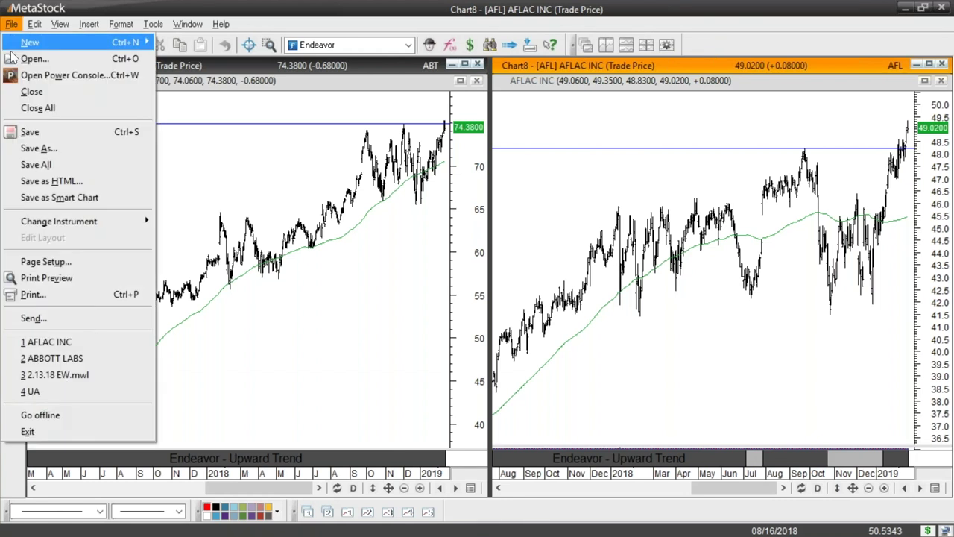
{"action": "left_click", "coordinate": [35, 112]}
{"action": "left_click", "coordinate": [514, 308]}
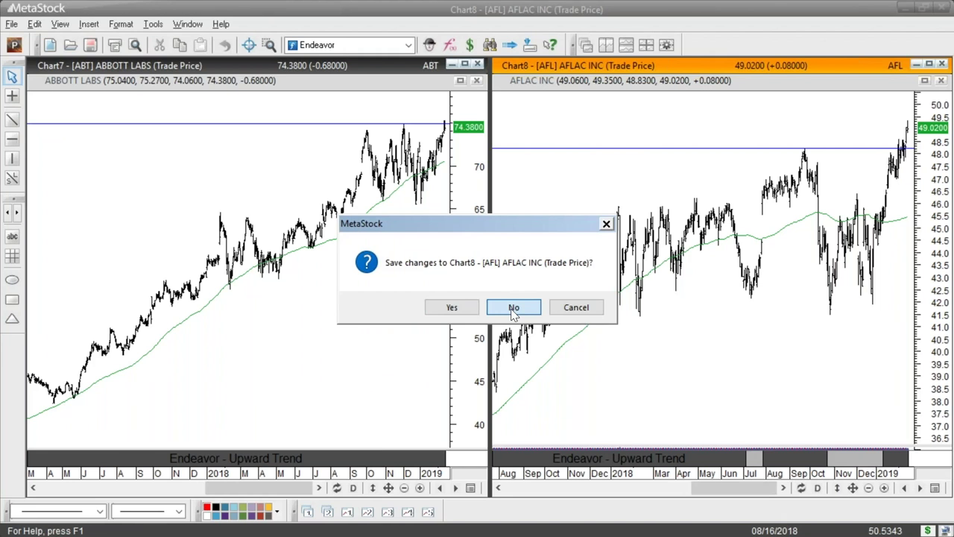
{"action": "left_click", "coordinate": [512, 310]}
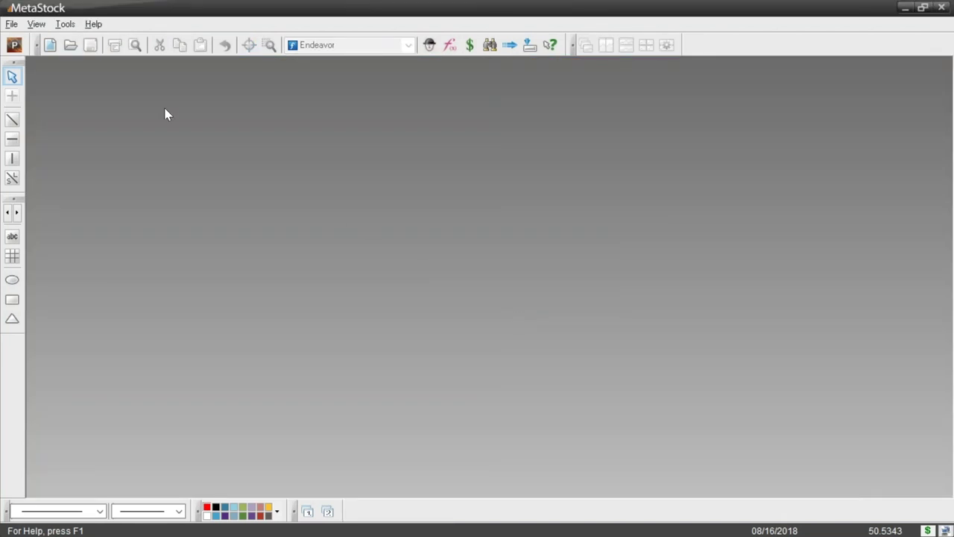
In the Power Console, swap STS - 01. Endeavor for STS - 08. Smart Get-Out - EW.
{"action": "left_click", "coordinate": [13, 44]}
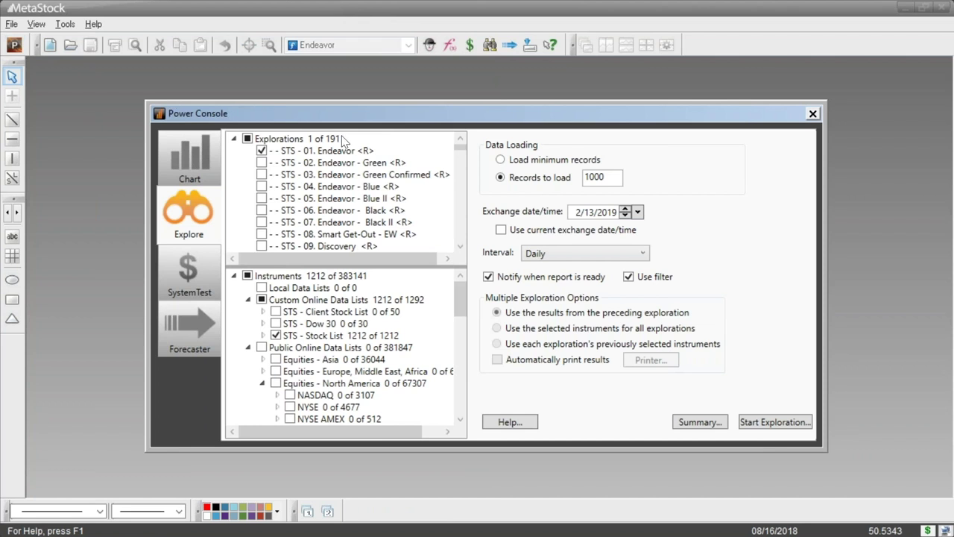
{"action": "left_click", "coordinate": [261, 150]}
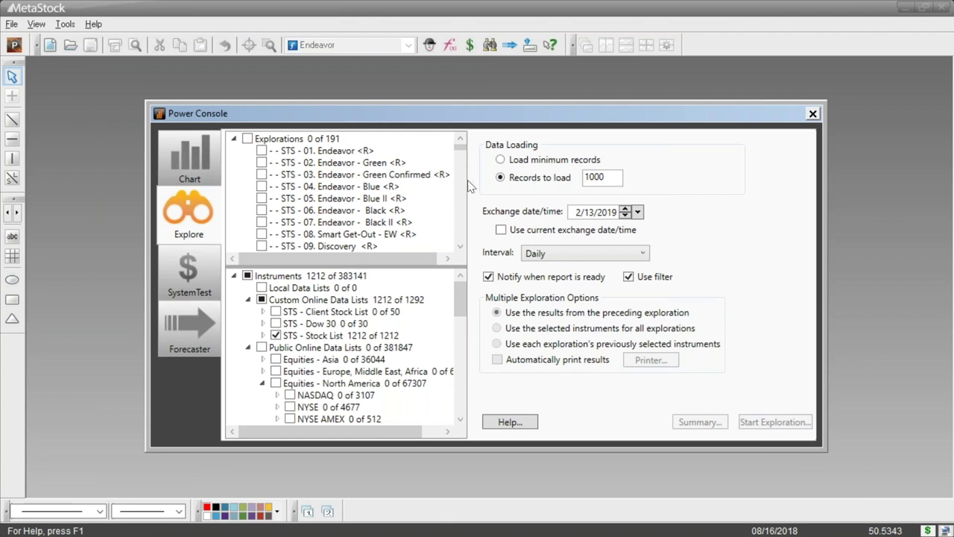
{"action": "mouse_move", "coordinate": [333, 244]}
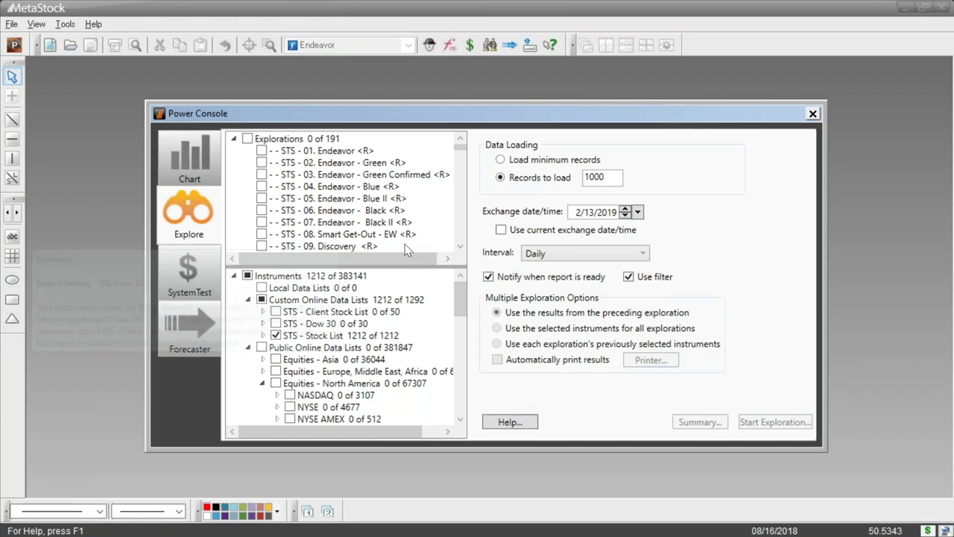
{"action": "mouse_move", "coordinate": [396, 237]}
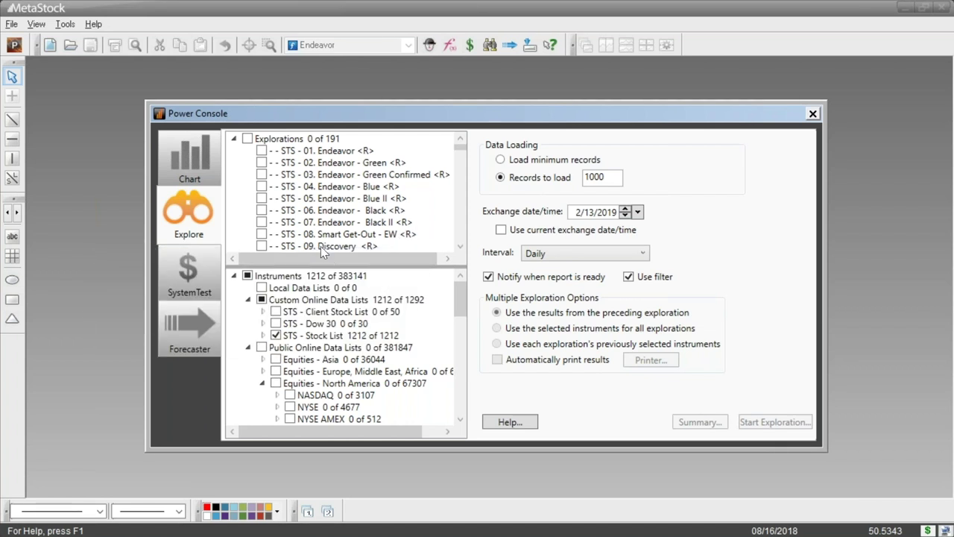
{"action": "left_click", "coordinate": [389, 236]}
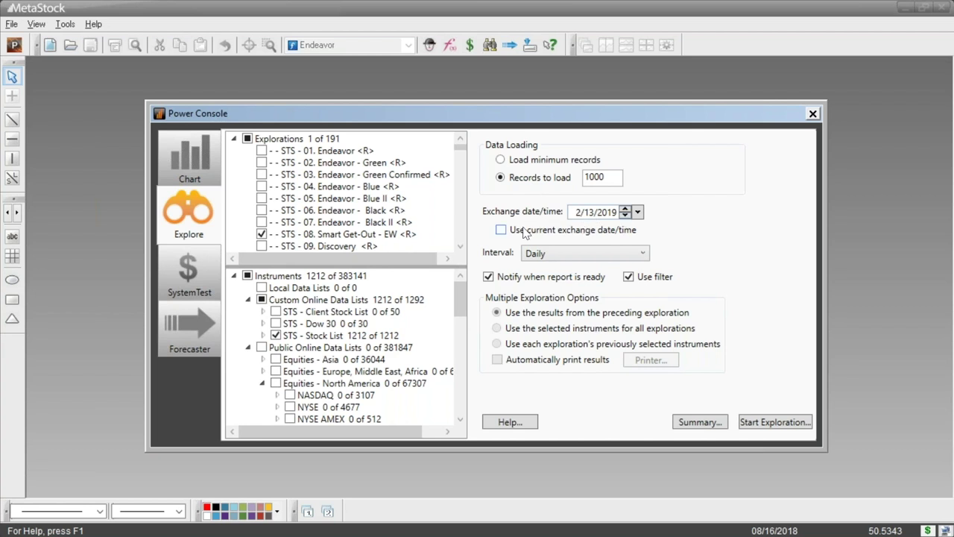
Run the STS - 08 report, review ADTALEM GLBL EDU and STARBUCKS CORP results, then close it.
{"action": "right_click", "coordinate": [350, 235]}
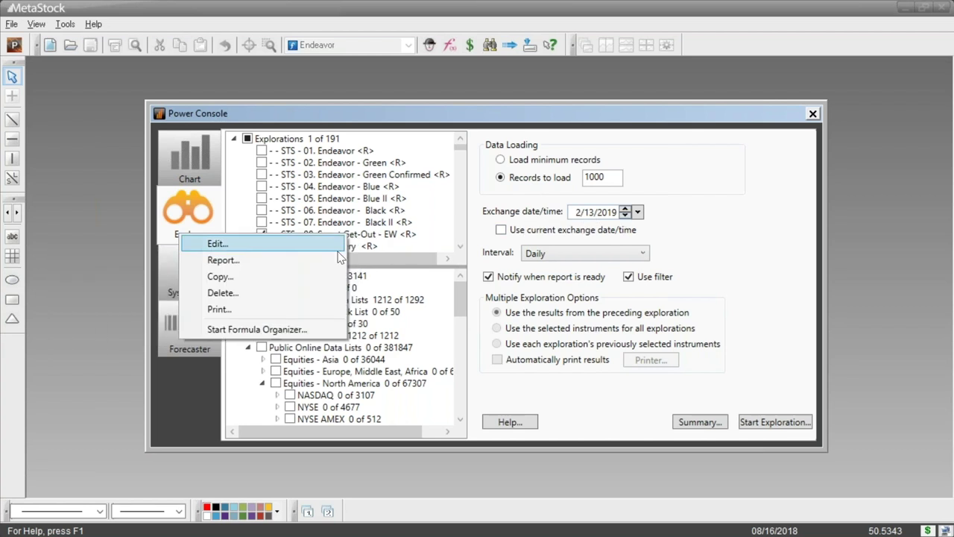
{"action": "left_click", "coordinate": [335, 259]}
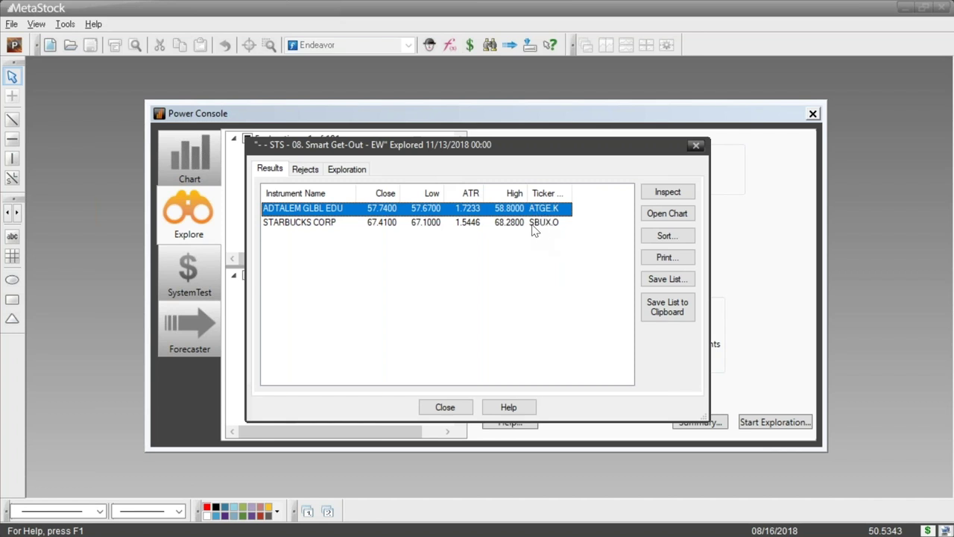
{"action": "left_click", "coordinate": [694, 148]}
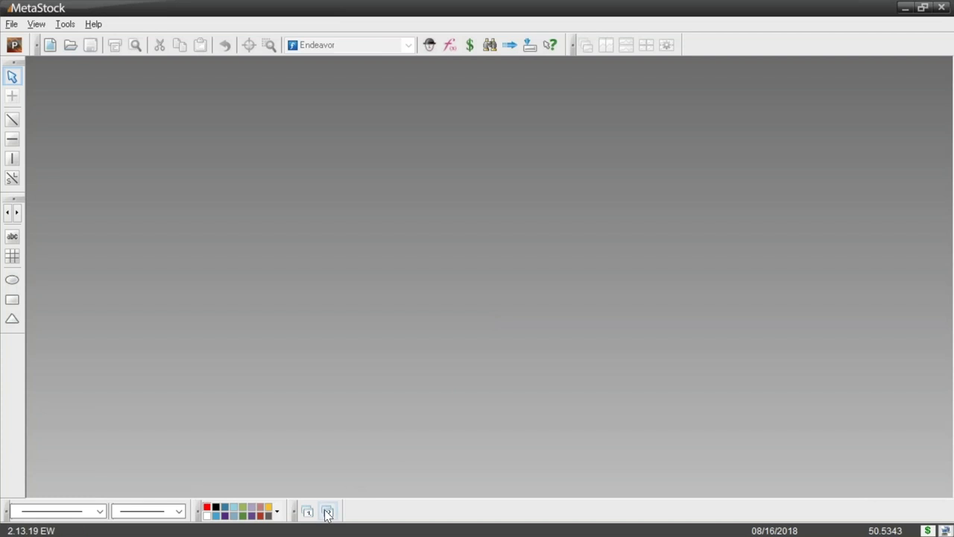
Open the 2.13.18 EW layout, maximise and zoom the Adtalem chart, and bring up Expert Advisor.
{"action": "left_click", "coordinate": [328, 512]}
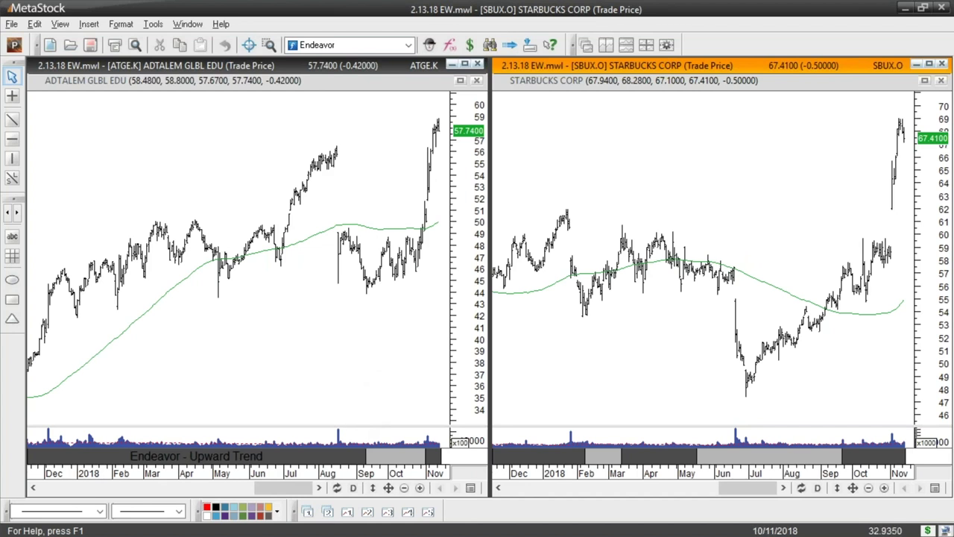
{"action": "left_click", "coordinate": [422, 489]}
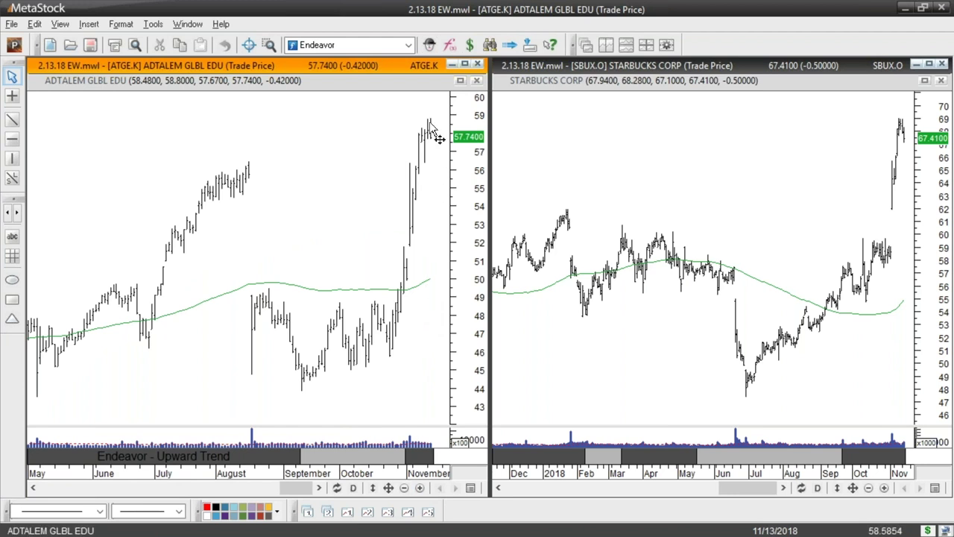
{"action": "mouse_move", "coordinate": [430, 120]}
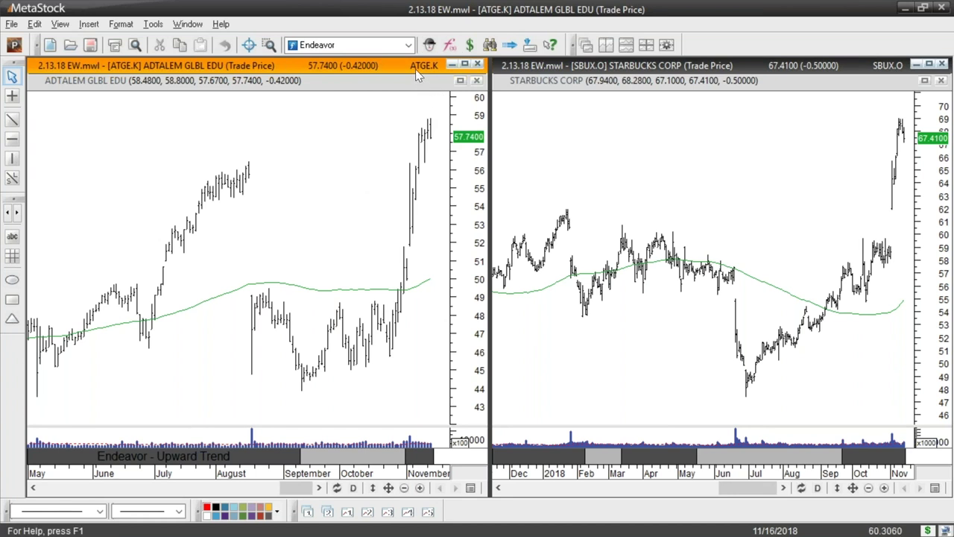
{"action": "left_click", "coordinate": [463, 66]}
{"action": "left_click", "coordinate": [872, 489]}
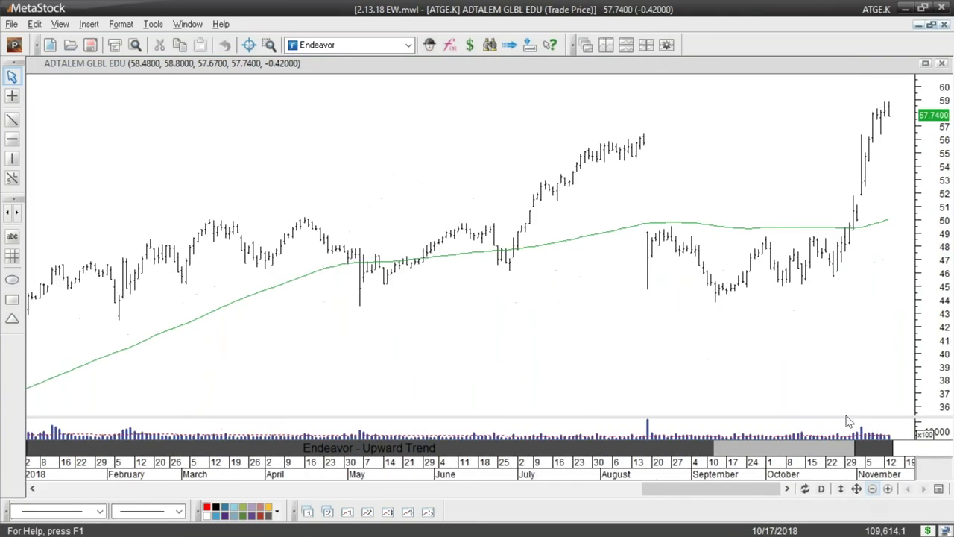
{"action": "left_click", "coordinate": [429, 51]}
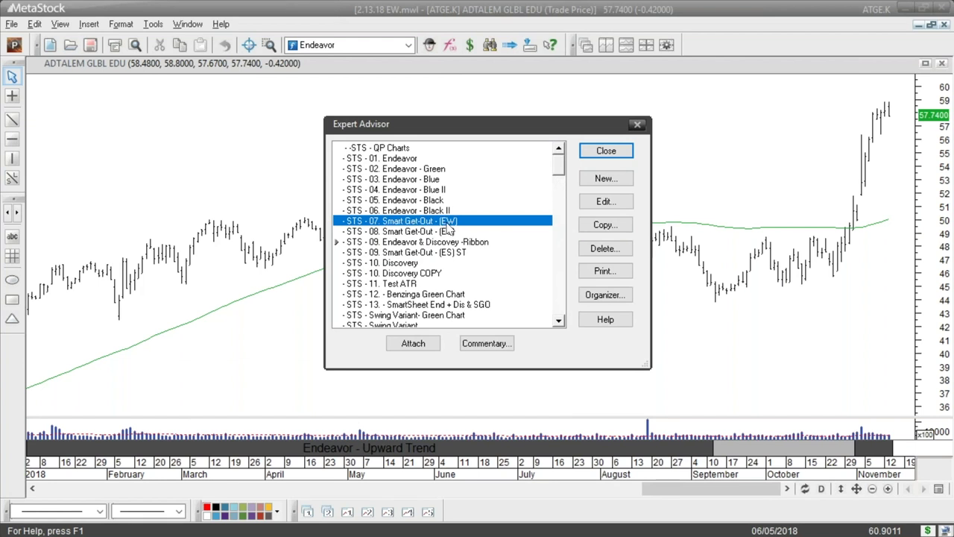
Attach STS - 07. Smart Get-Out (EW) to Adtalem and dismiss its 11/13/2018 Early Warning alert.
{"action": "left_click", "coordinate": [422, 343]}
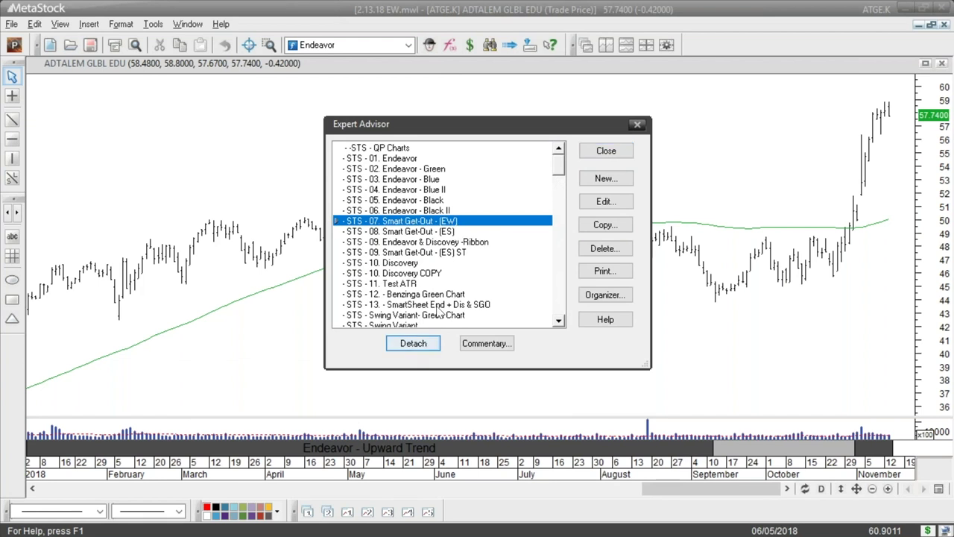
{"action": "left_click", "coordinate": [606, 151]}
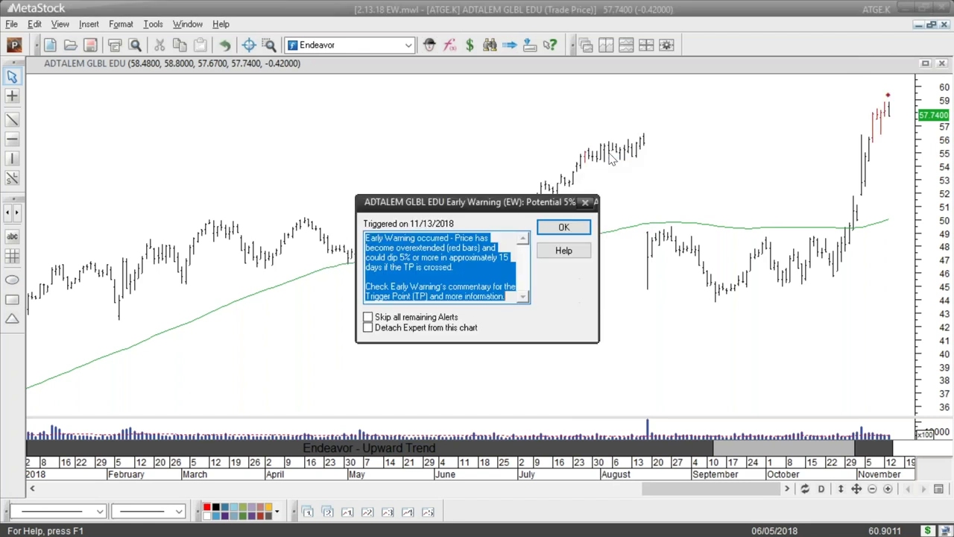
{"action": "left_click", "coordinate": [510, 295]}
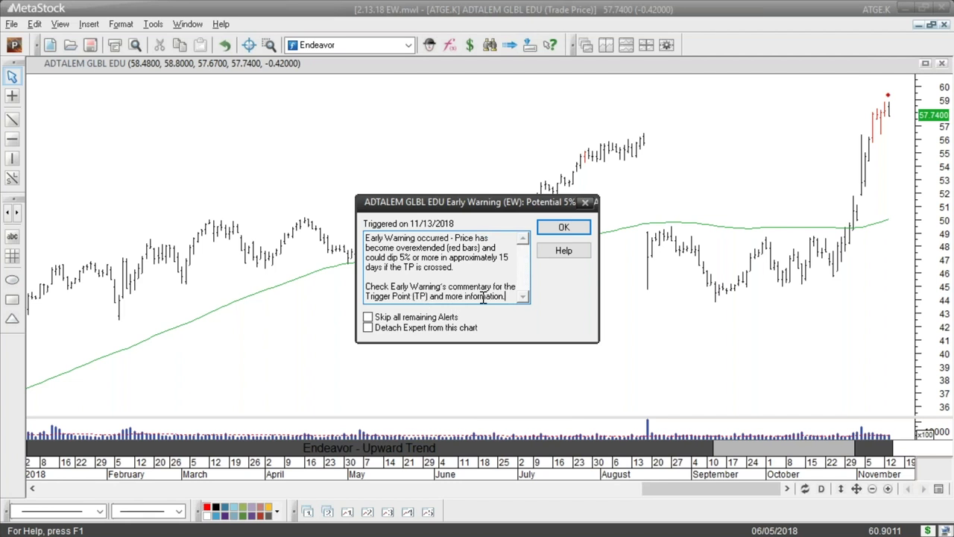
{"action": "left_click", "coordinate": [561, 229]}
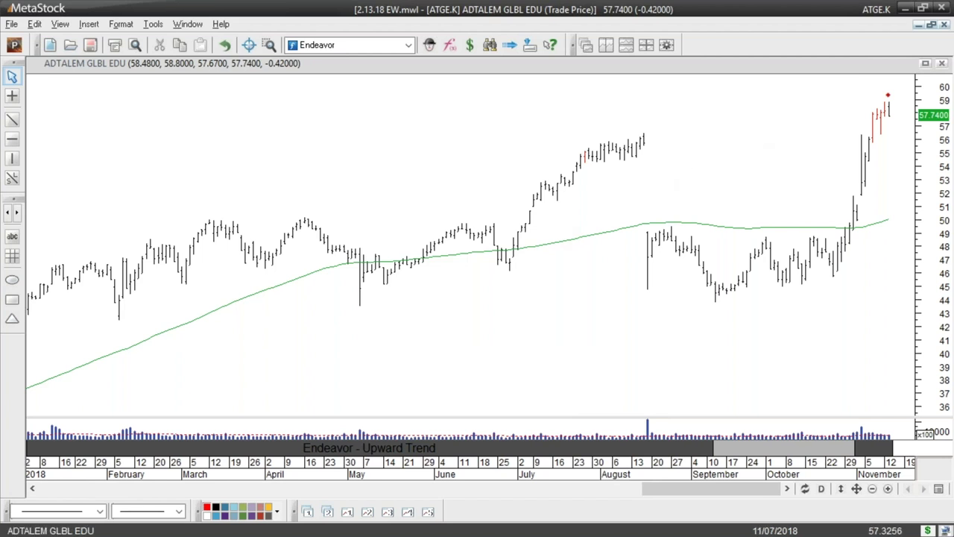
Show Adtalem's expert commentary, scrolled to trigger point 57.46 and projection 56.31–54.59.
{"action": "mouse_move", "coordinate": [889, 98]}
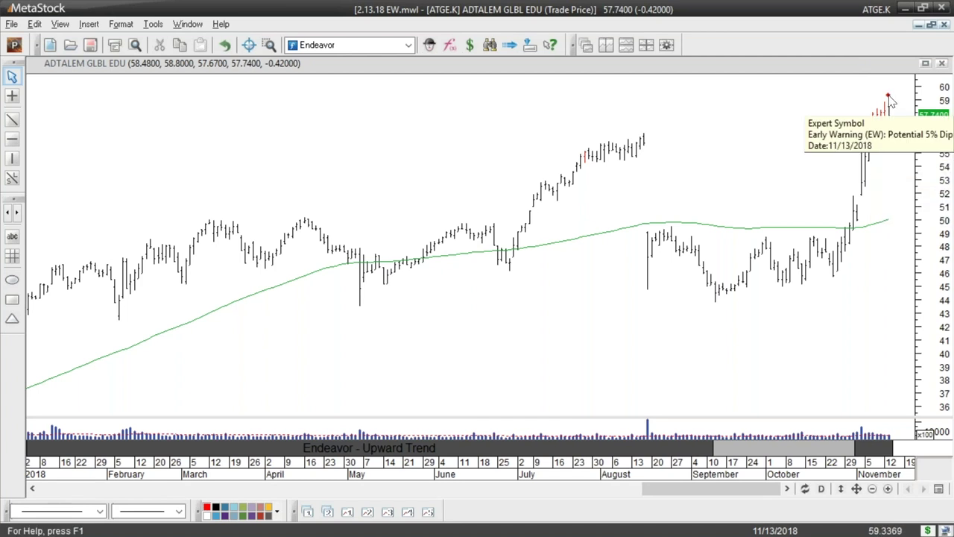
{"action": "left_click", "coordinate": [60, 24]}
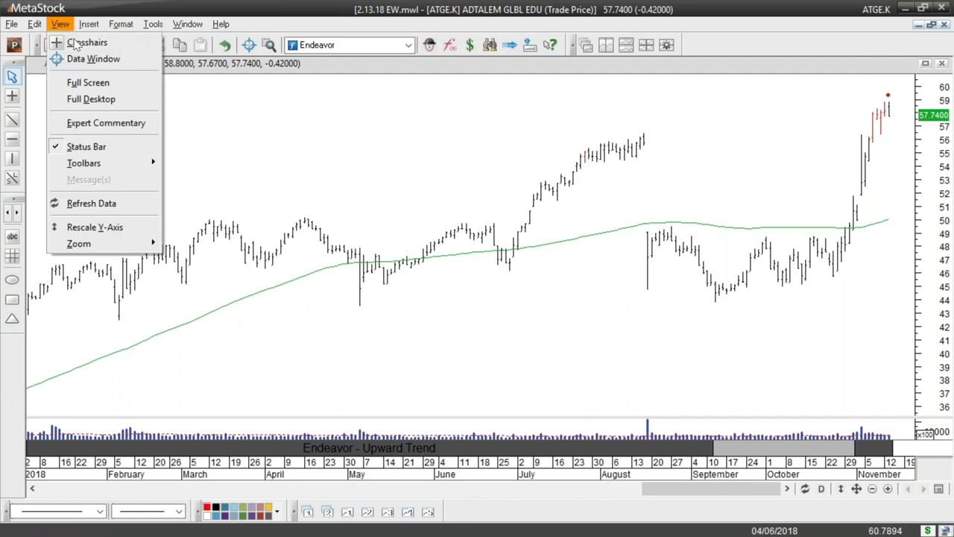
{"action": "left_click", "coordinate": [106, 123]}
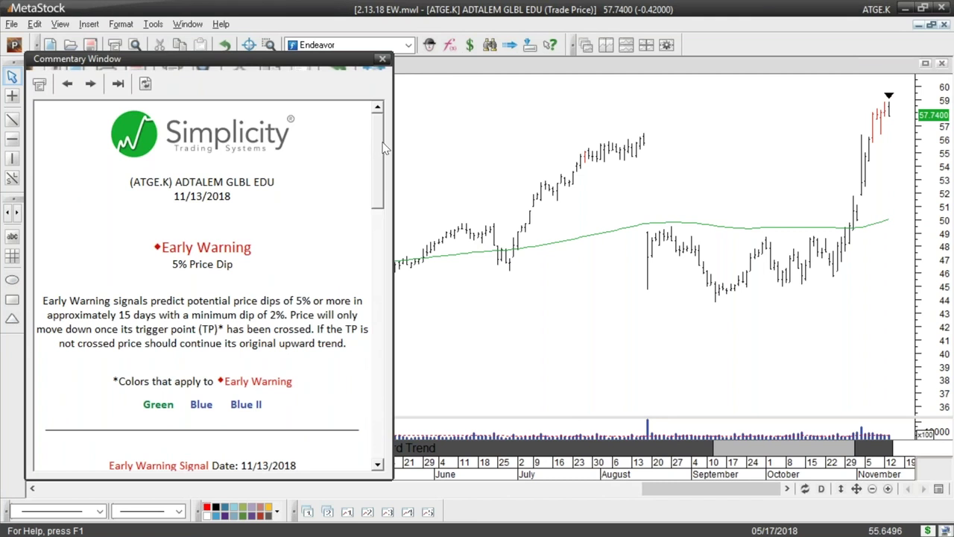
{"action": "left_click_drag", "start_coordinate": [382, 147], "coordinate": [386, 178]}
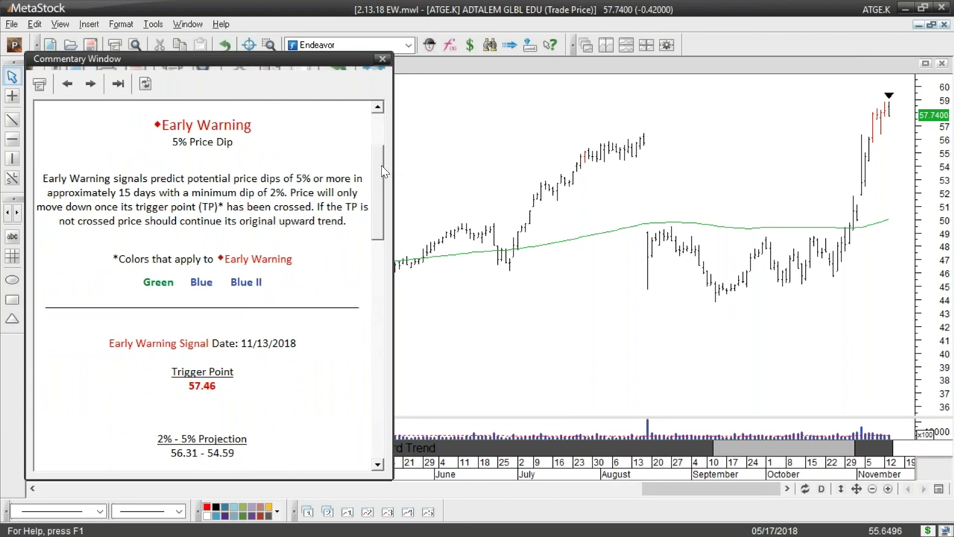
{"action": "scroll", "coordinate": [382, 170], "scroll_direction": "down", "scroll_amount": 1}
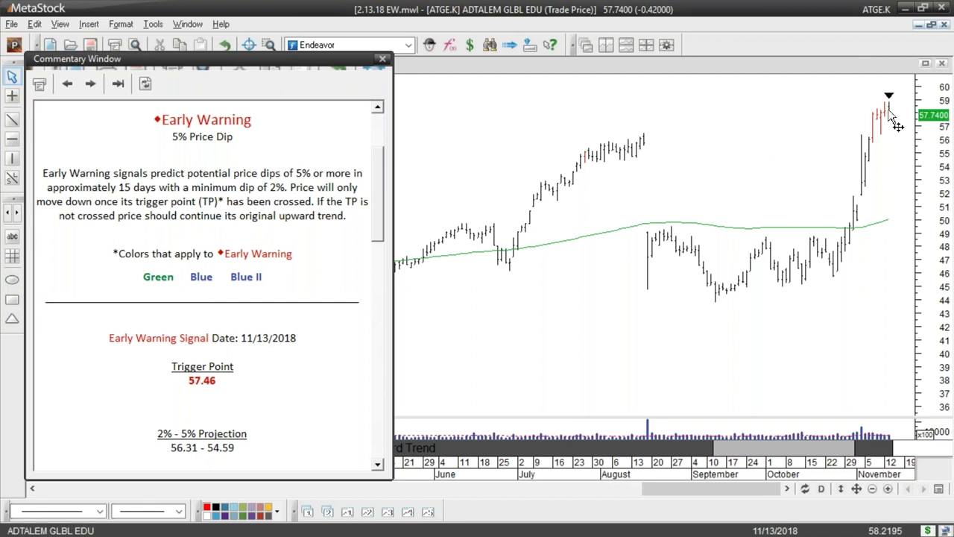
{"action": "mouse_move", "coordinate": [888, 108]}
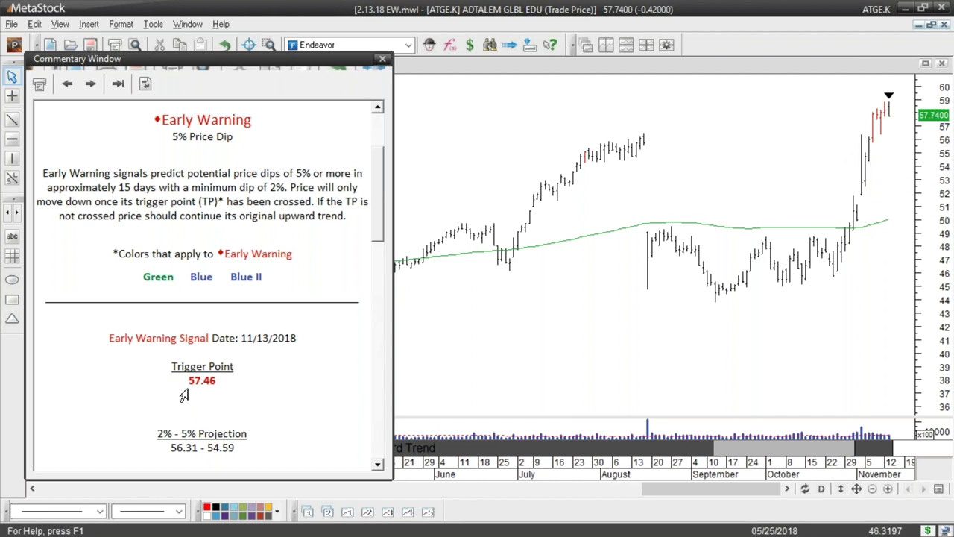
Draw a horizontal line at the trigger point, value 57, and colour it red.
{"action": "left_click", "coordinate": [12, 139]}
{"action": "left_click", "coordinate": [487, 117]}
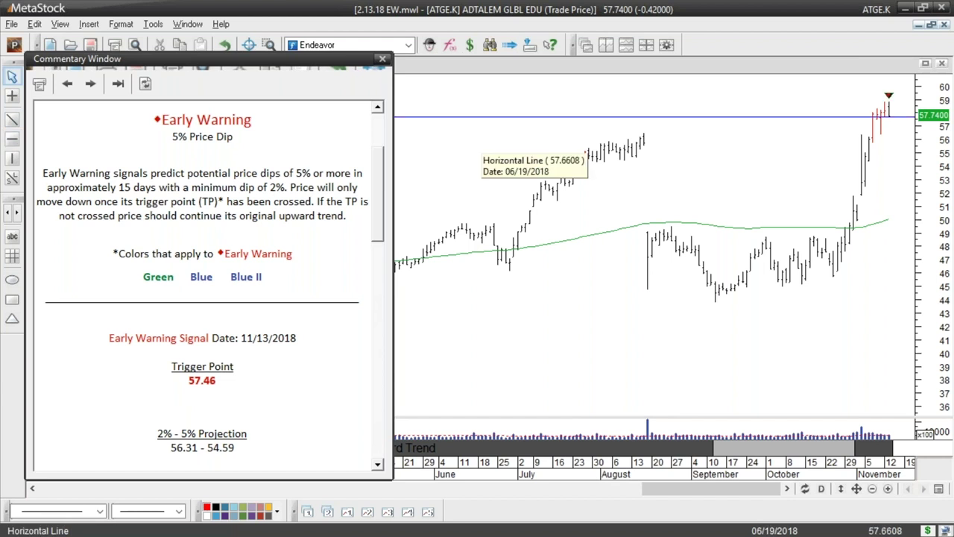
{"action": "double_click", "coordinate": [471, 116]}
{"action": "type", "text": "57.46"}
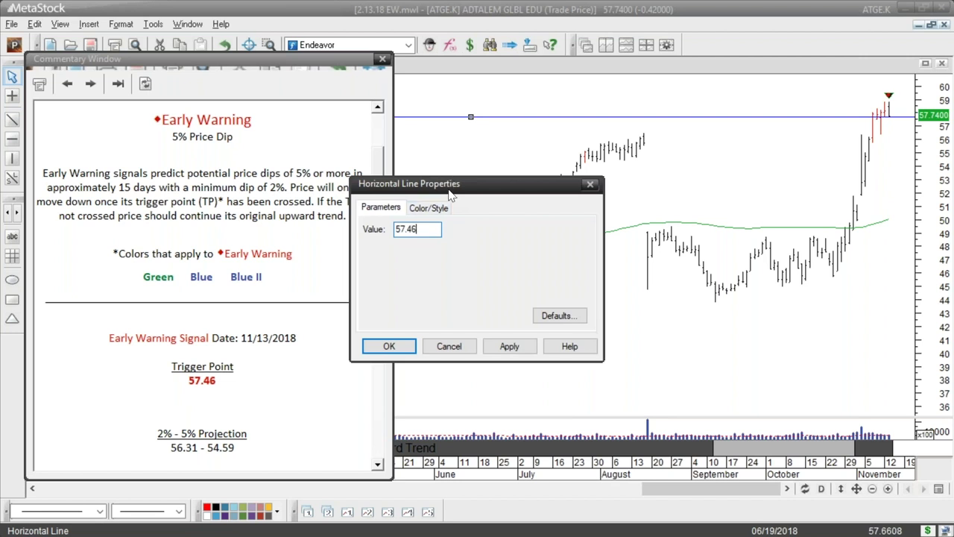
{"action": "left_click", "coordinate": [428, 208]}
{"action": "left_click", "coordinate": [440, 229]}
{"action": "left_click", "coordinate": [453, 318]}
{"action": "left_click", "coordinate": [399, 329]}
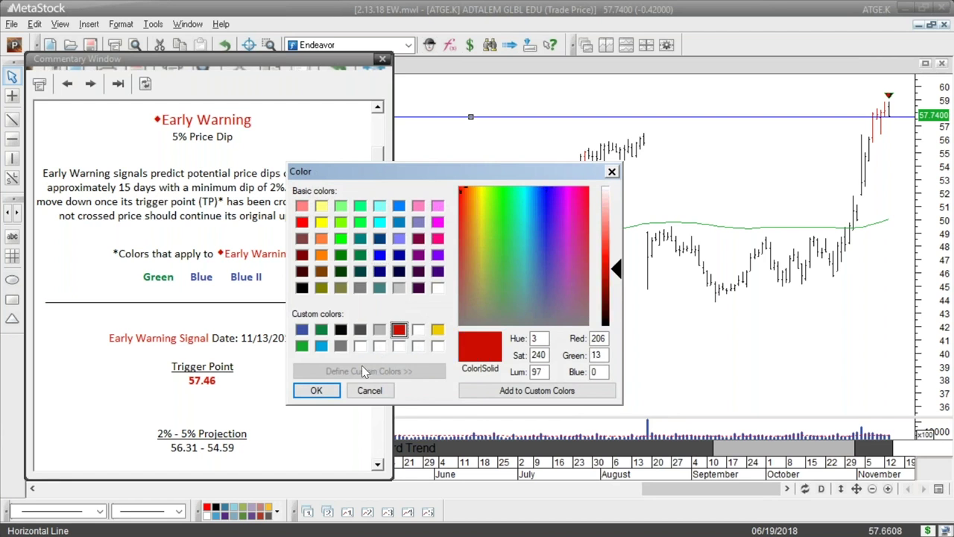
{"action": "left_click", "coordinate": [316, 390]}
{"action": "left_click", "coordinate": [389, 347]}
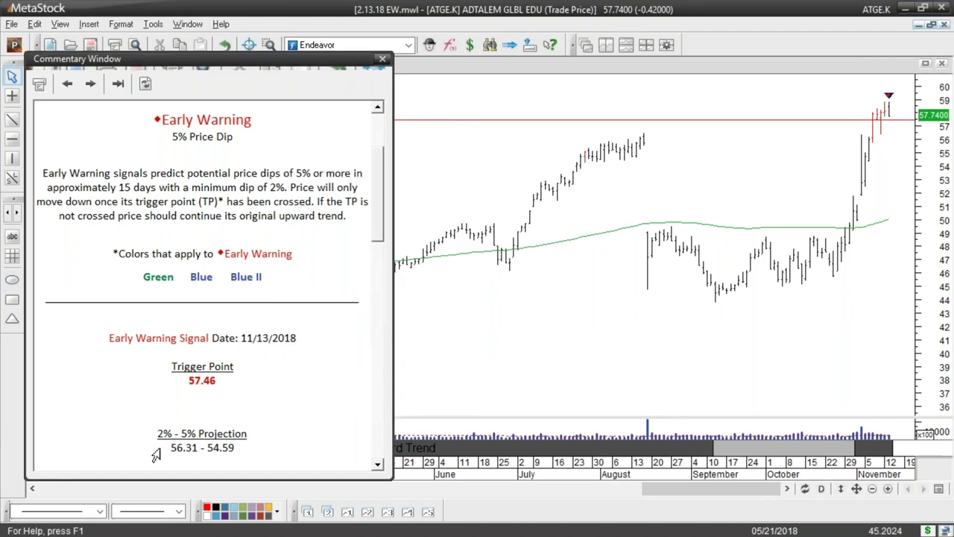
Add a black horizontal line at 56.31.
{"action": "left_click", "coordinate": [13, 143]}
{"action": "left_click", "coordinate": [437, 137]}
{"action": "double_click", "coordinate": [438, 137]}
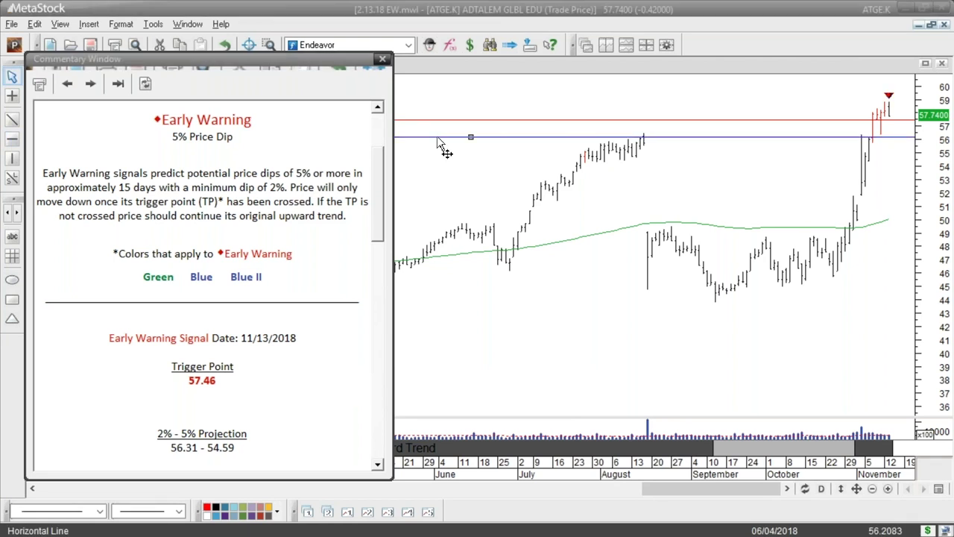
{"action": "left_click", "coordinate": [431, 230]}
{"action": "left_click", "coordinate": [407, 246]}
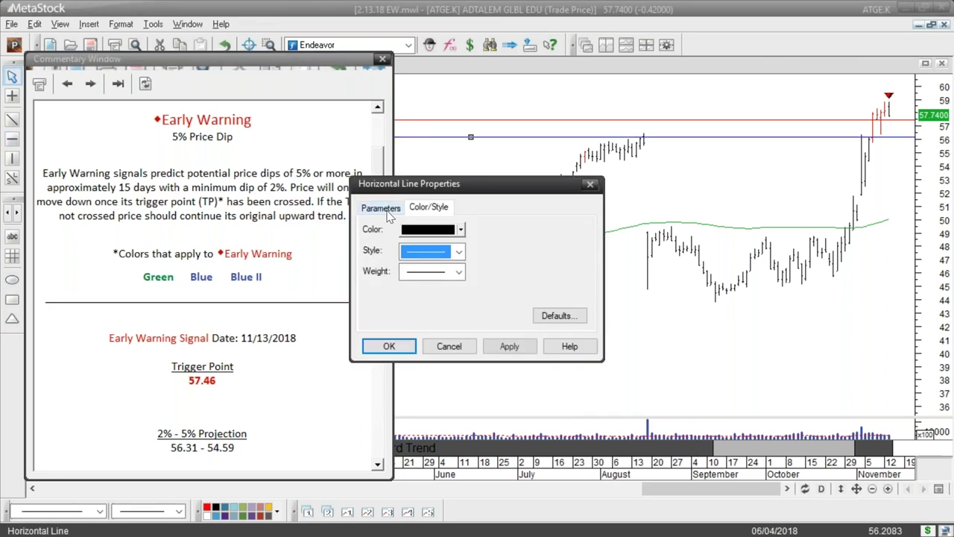
{"action": "left_click", "coordinate": [381, 207]}
{"action": "type", "text": "56.31"}
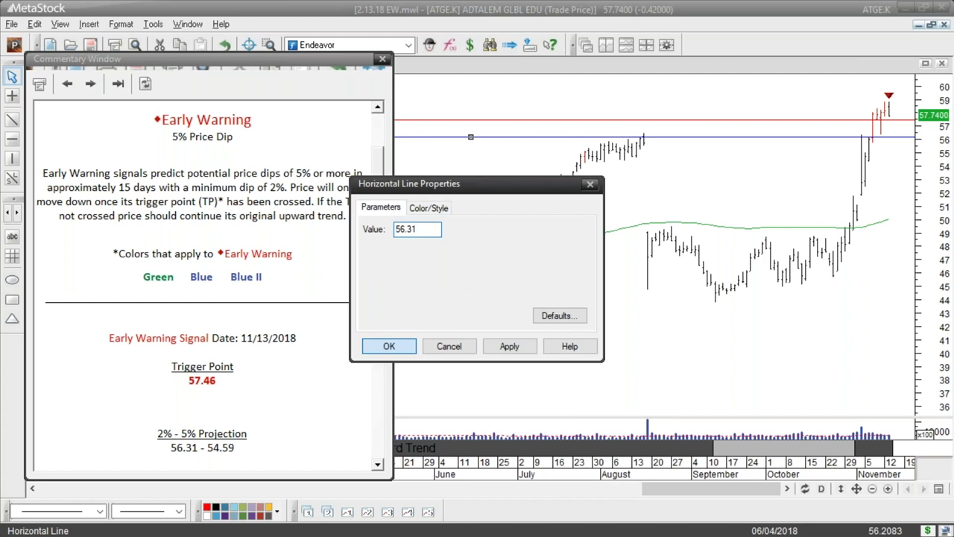
{"action": "left_click", "coordinate": [390, 346]}
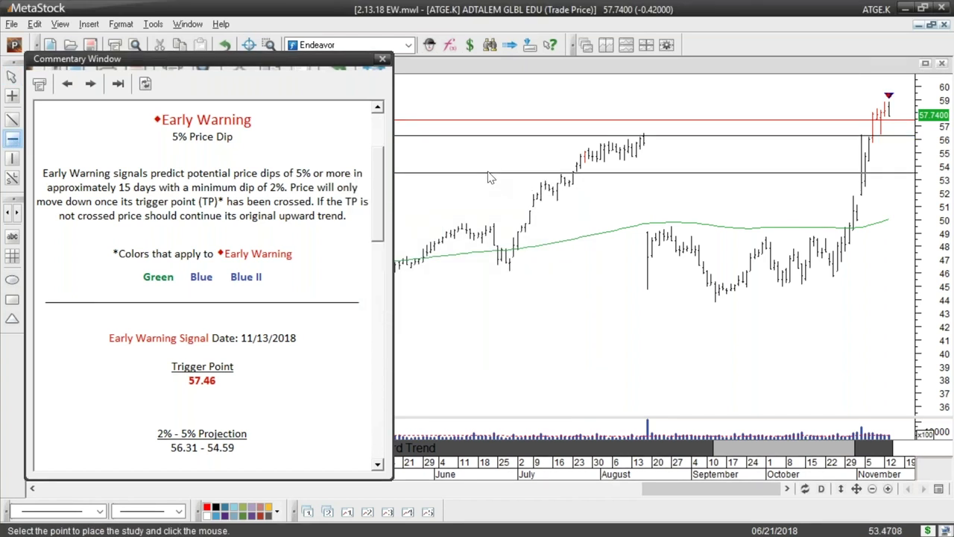
Set the second line's value to 54.59 and colour it black.
{"action": "double_click", "coordinate": [471, 170]}
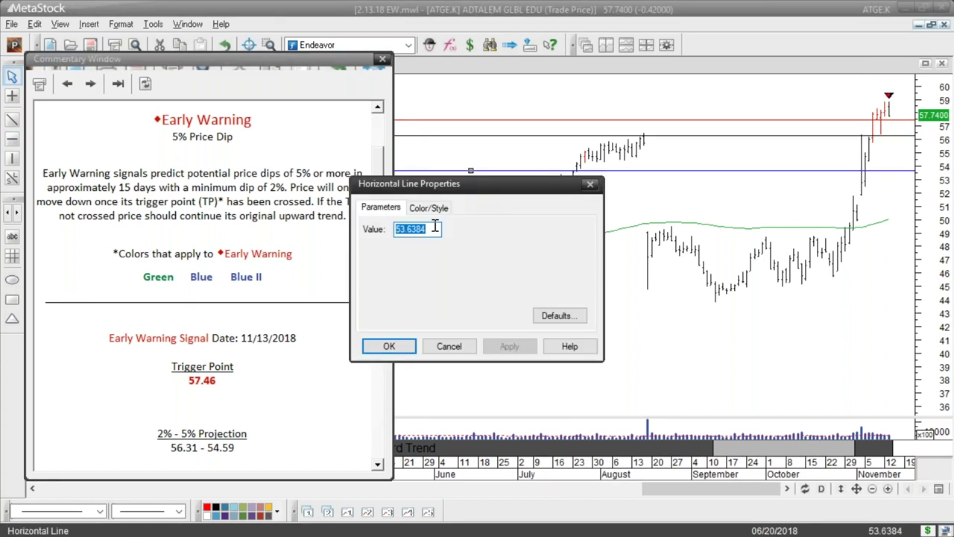
{"action": "type", "text": "54"}
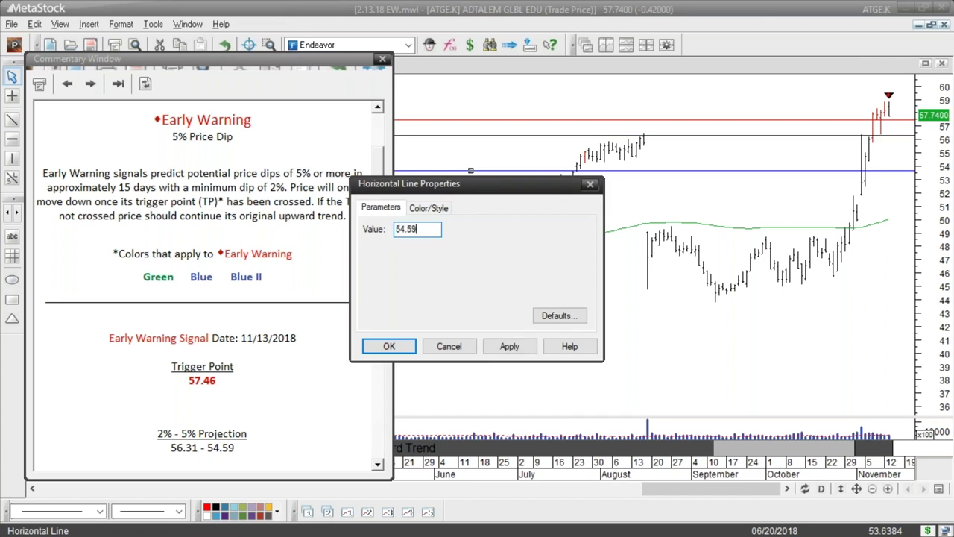
{"action": "type", "text": ".59"}
{"action": "left_click", "coordinate": [430, 209]}
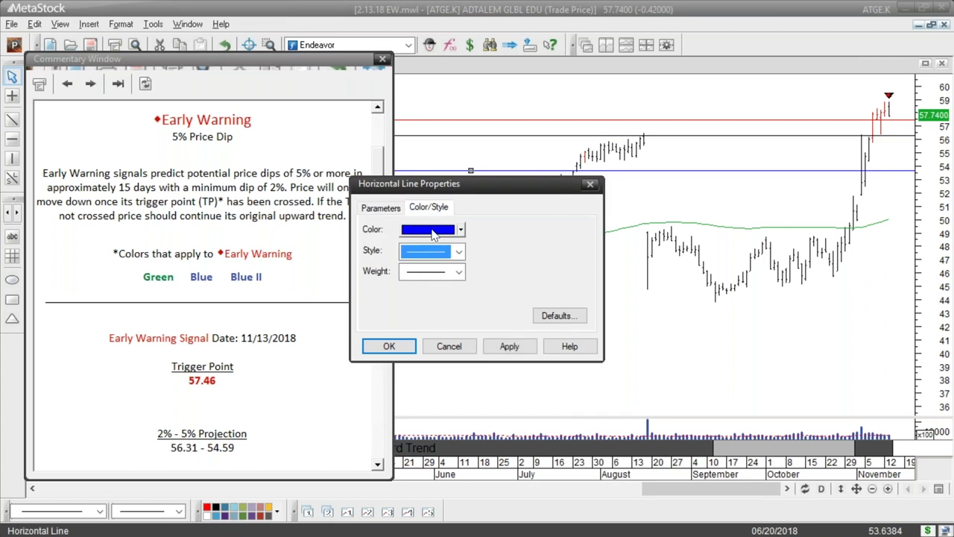
{"action": "left_click", "coordinate": [430, 230]}
{"action": "left_click", "coordinate": [407, 245]}
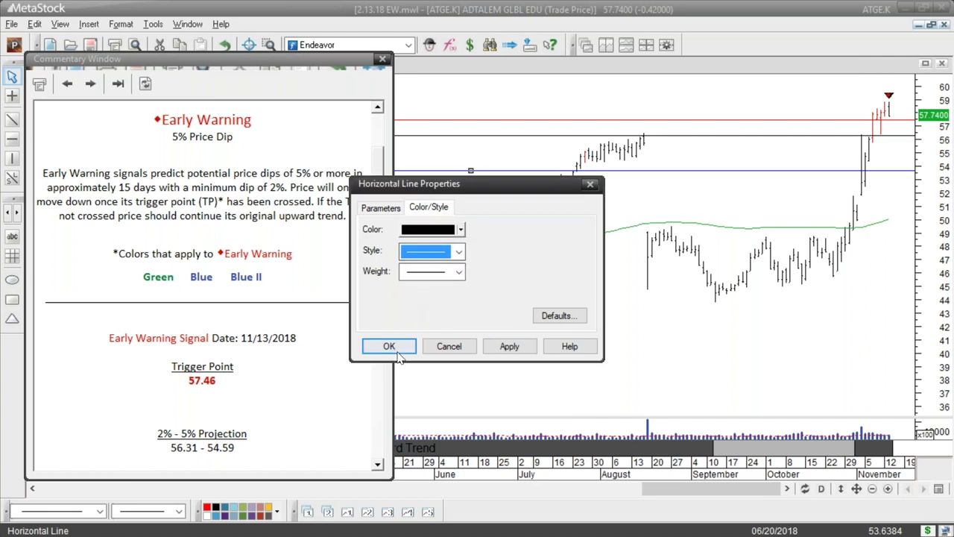
{"action": "left_click", "coordinate": [389, 346]}
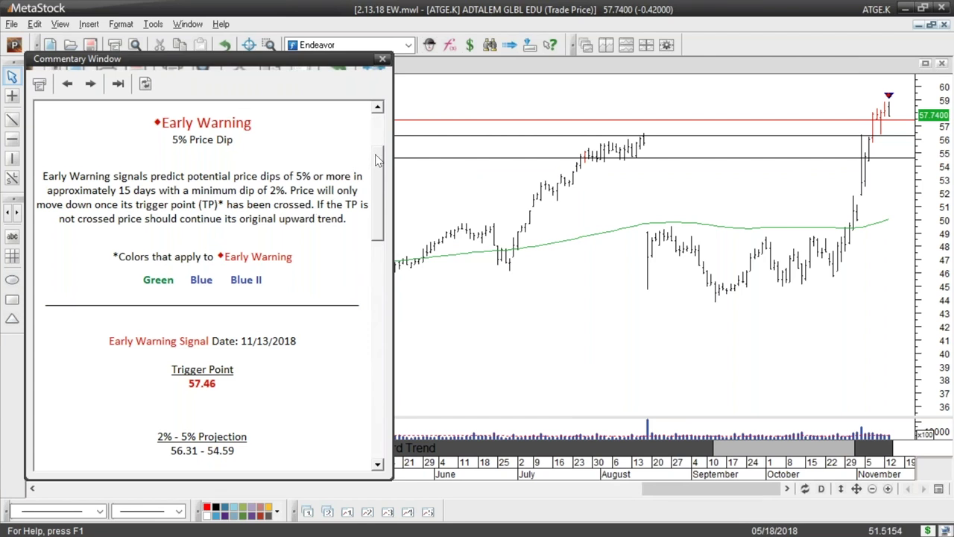
{"action": "left_click_drag", "start_coordinate": [376, 160], "coordinate": [387, 188]}
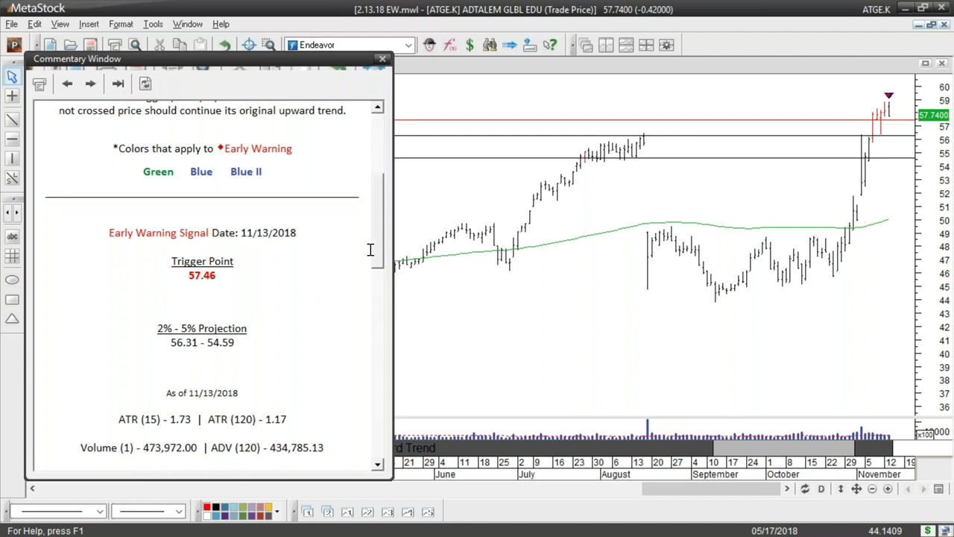
{"action": "left_click_drag", "start_coordinate": [378, 247], "coordinate": [378, 267]}
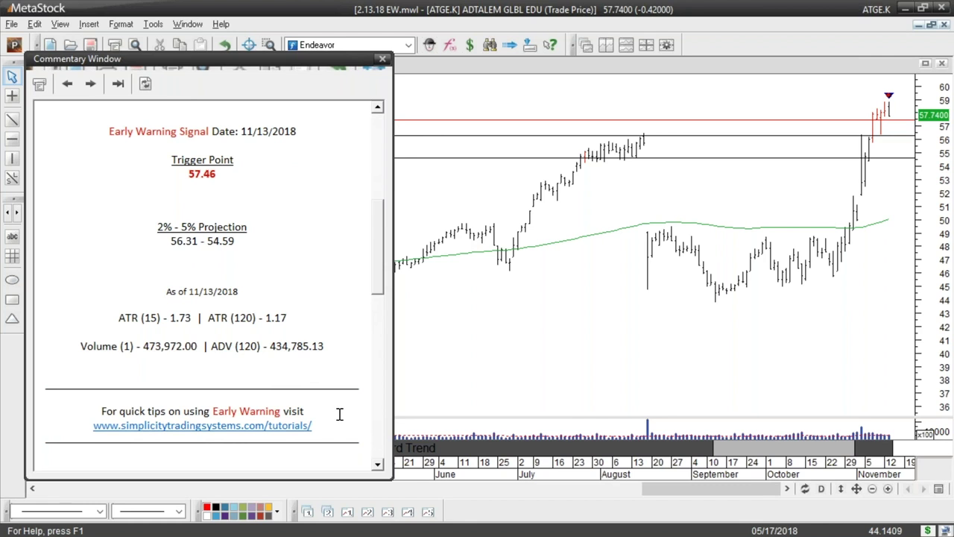
Open and browse the Early Warning tutorials web page, then open a blank browser tab.
{"action": "left_click", "coordinate": [224, 425]}
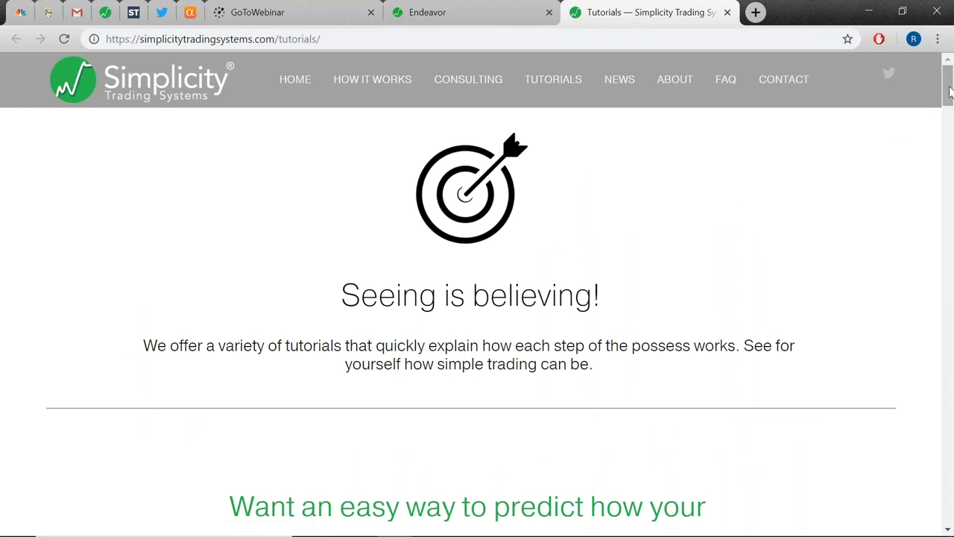
{"action": "left_click_drag", "start_coordinate": [950, 91], "coordinate": [950, 133]}
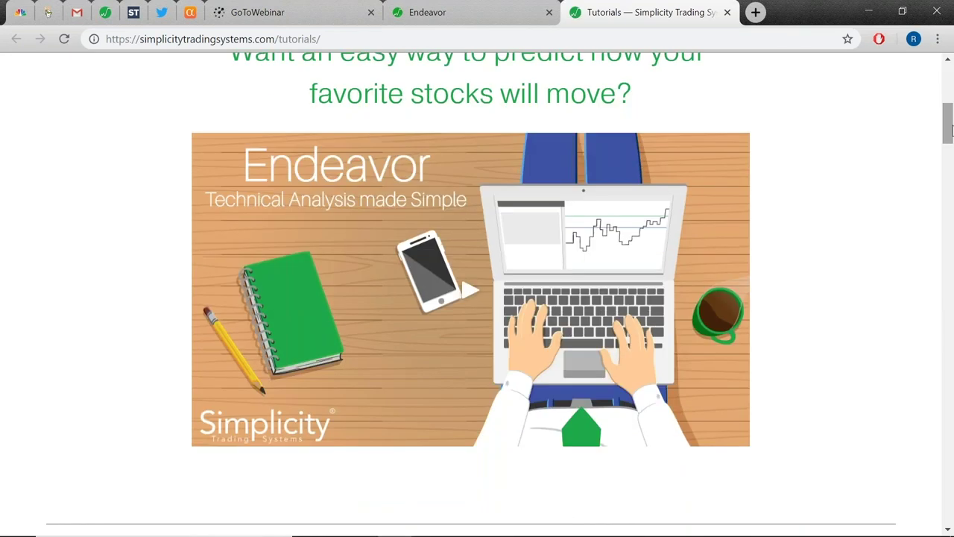
{"action": "left_click_drag", "start_coordinate": [950, 123], "coordinate": [949, 120]}
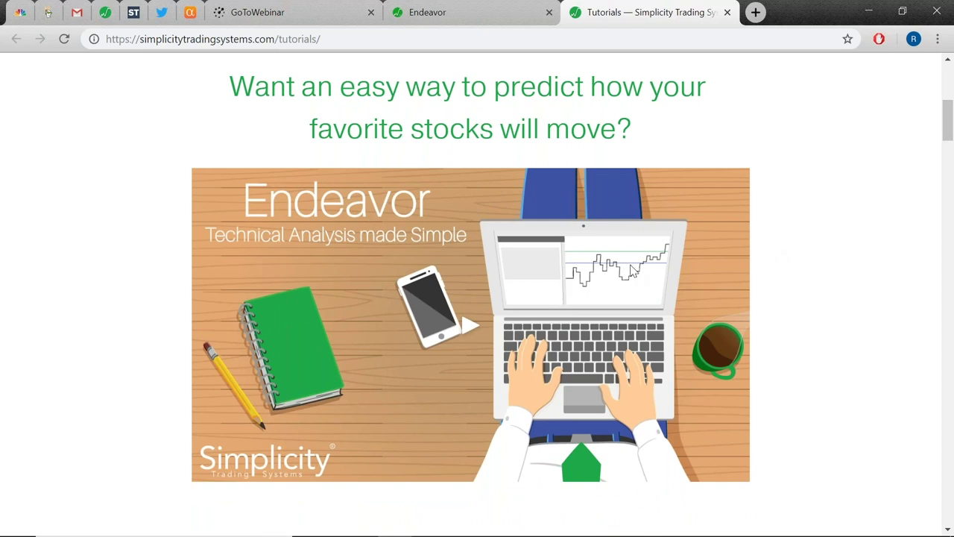
{"action": "left_click_drag", "start_coordinate": [951, 123], "coordinate": [951, 196]}
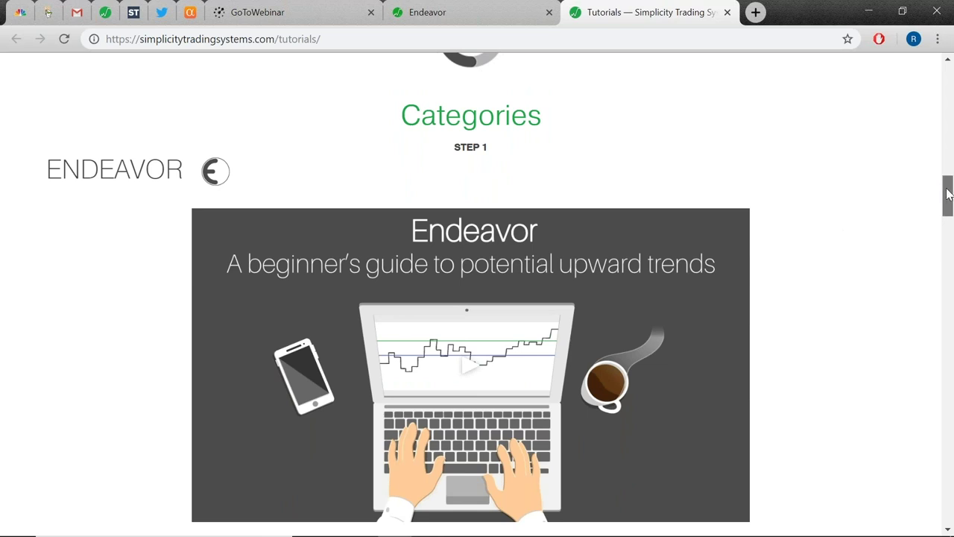
{"action": "left_click_drag", "start_coordinate": [948, 194], "coordinate": [950, 430]}
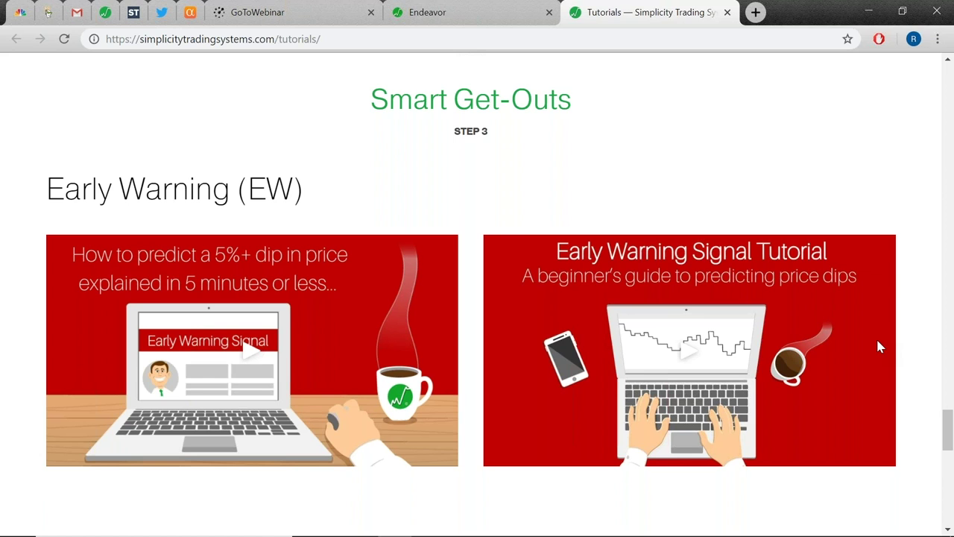
{"action": "left_click_drag", "start_coordinate": [946, 439], "coordinate": [943, 165]}
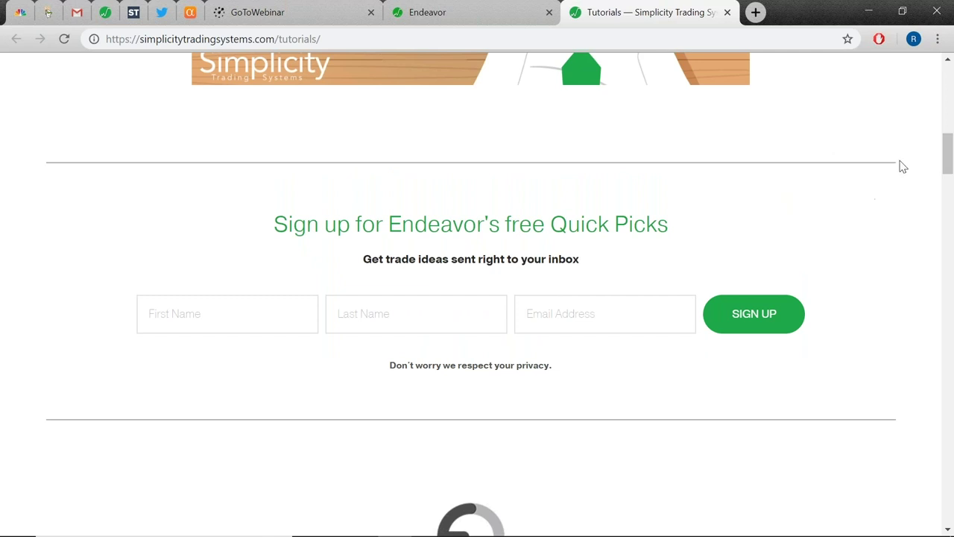
{"action": "left_click_drag", "start_coordinate": [947, 159], "coordinate": [950, 127]}
{"action": "scroll", "coordinate": [951, 125], "scroll_direction": "up", "scroll_amount": 1}
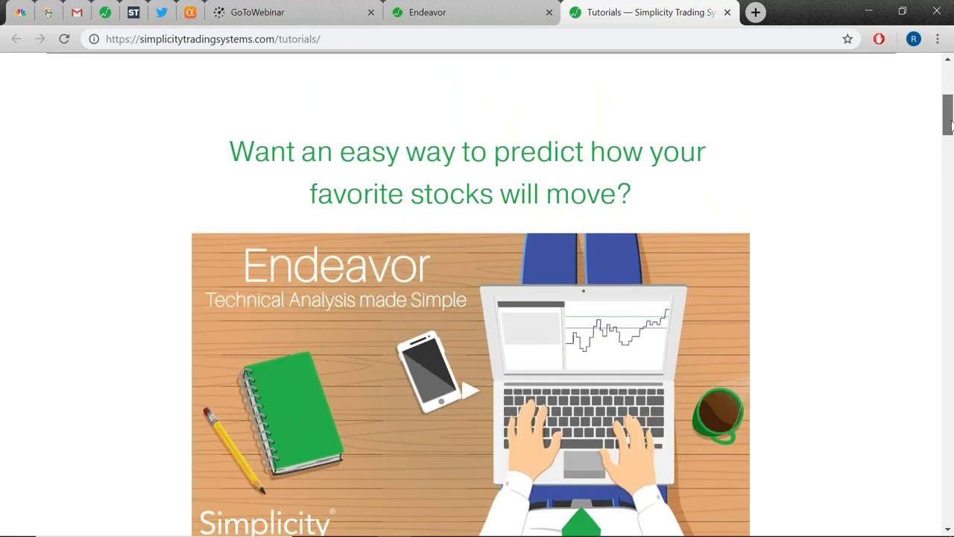
{"action": "scroll", "coordinate": [951, 125], "scroll_direction": "down", "scroll_amount": 2}
{"action": "scroll", "coordinate": [950, 126], "scroll_direction": "up", "scroll_amount": 1}
{"action": "scroll", "coordinate": [951, 125], "scroll_direction": "up", "scroll_amount": 1}
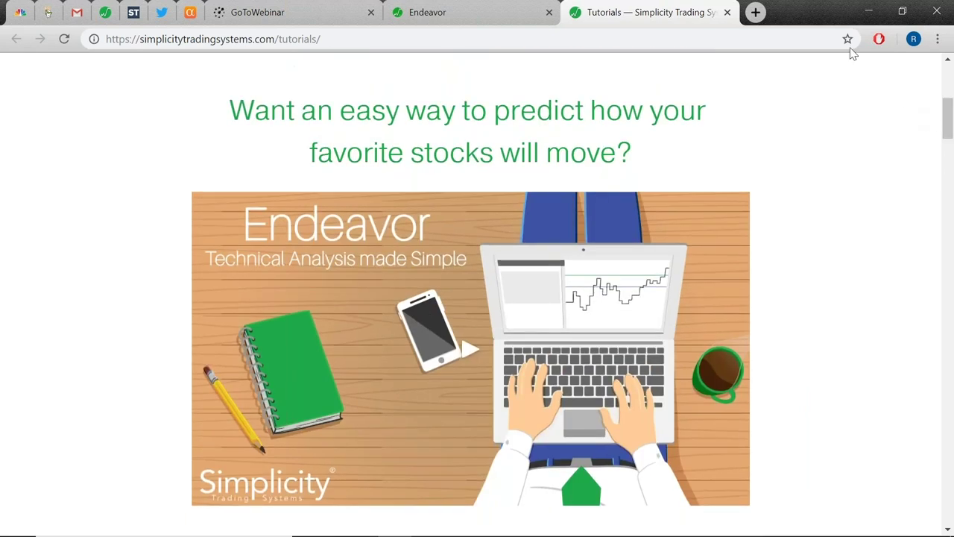
{"action": "left_click", "coordinate": [756, 13]}
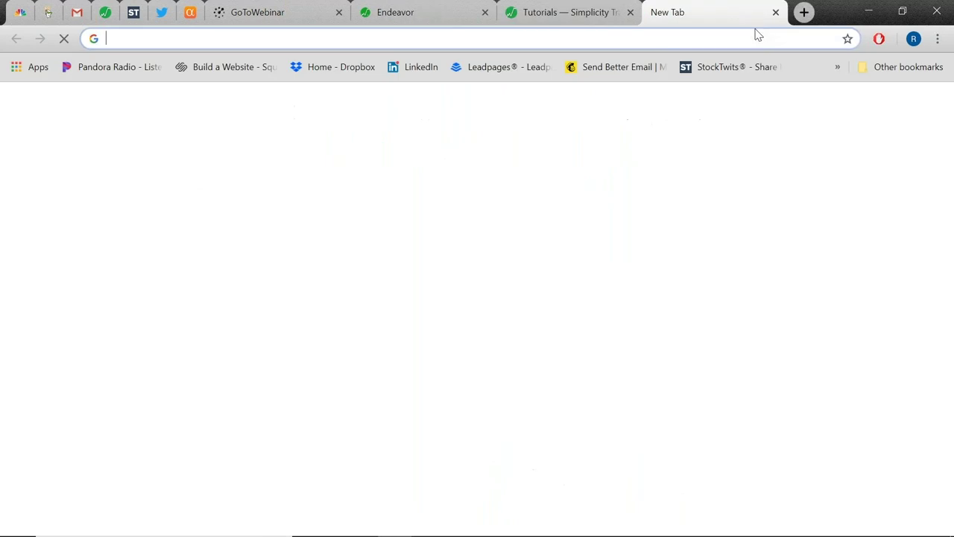
Load whatssimplicity.com, go to its TUTORIALS page, then minimize Chrome.
{"action": "type", "text": "wh"}
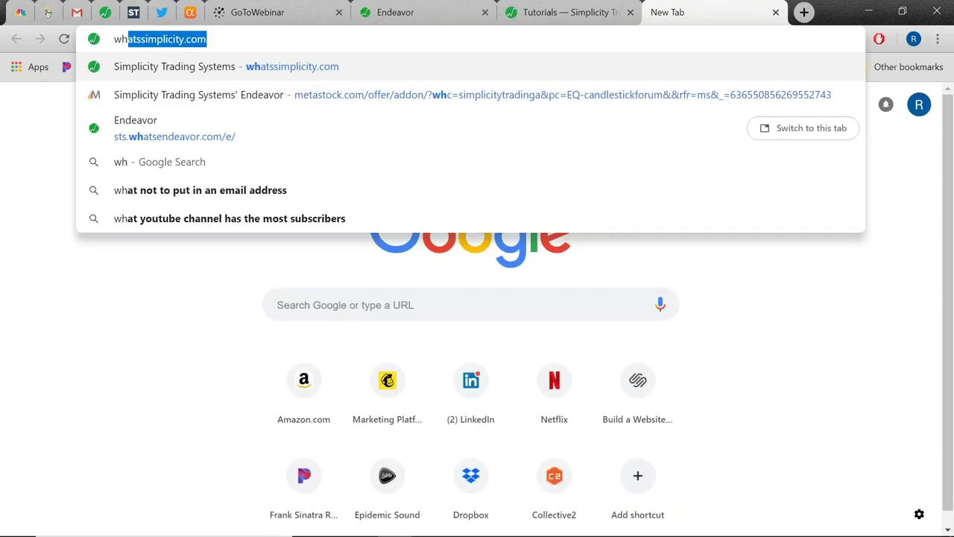
{"action": "key", "text": "Return"}
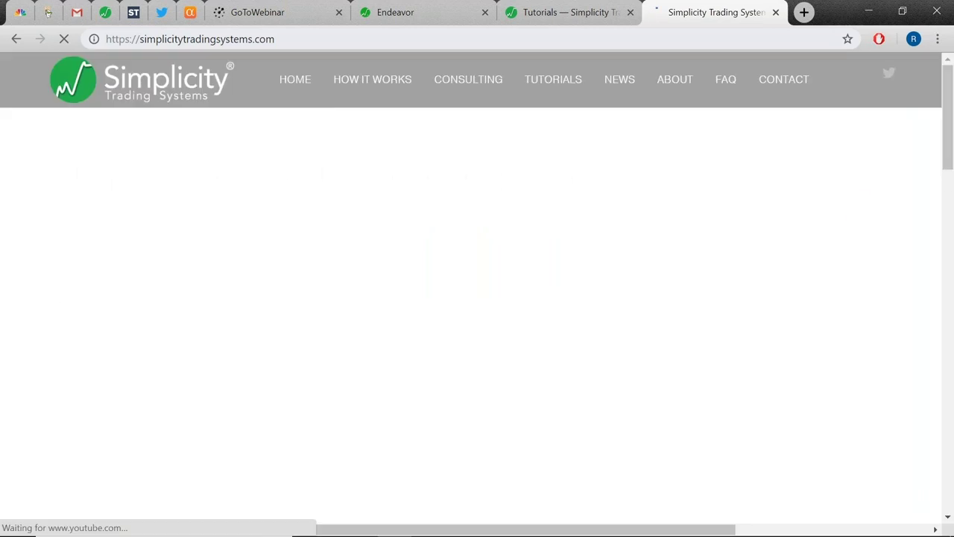
{"action": "left_click", "coordinate": [546, 90]}
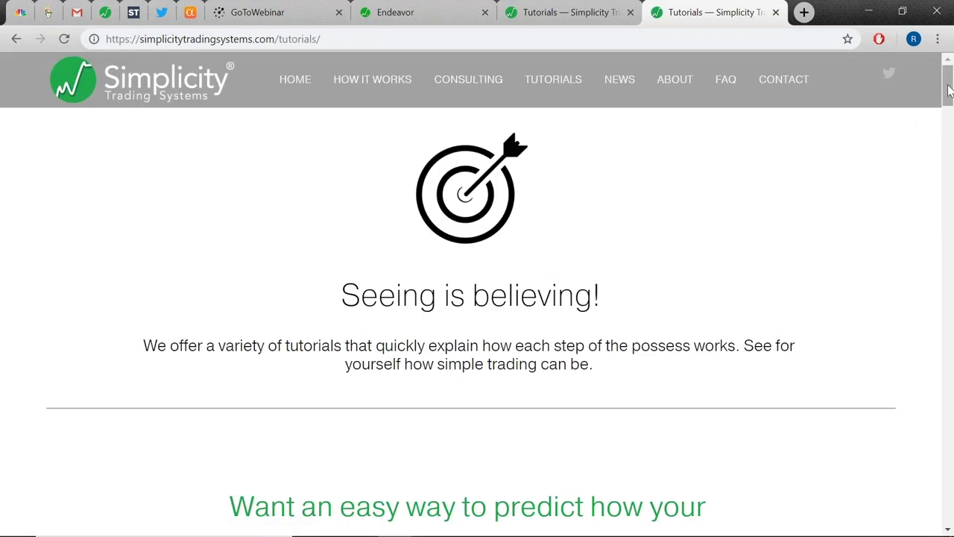
{"action": "left_click_drag", "start_coordinate": [949, 93], "coordinate": [949, 199]}
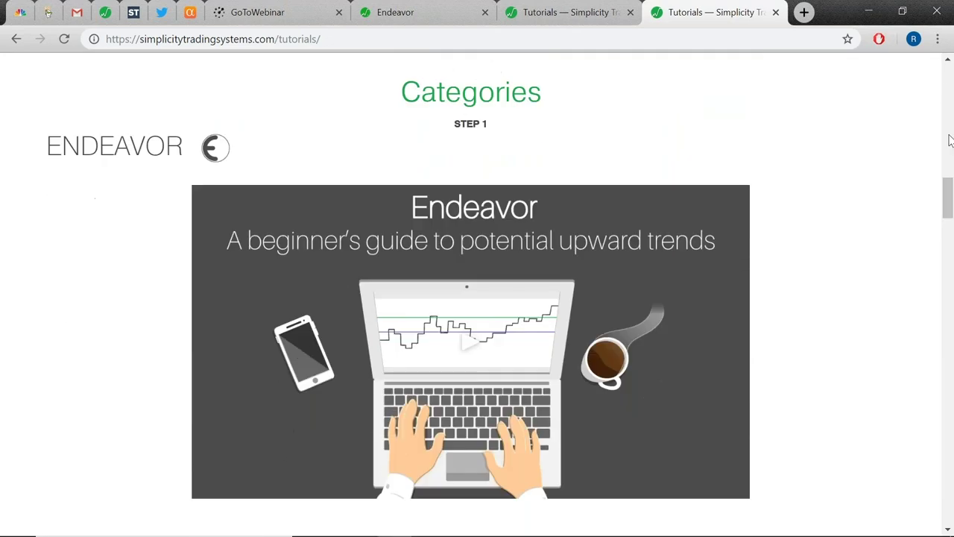
{"action": "left_click", "coordinate": [874, 19]}
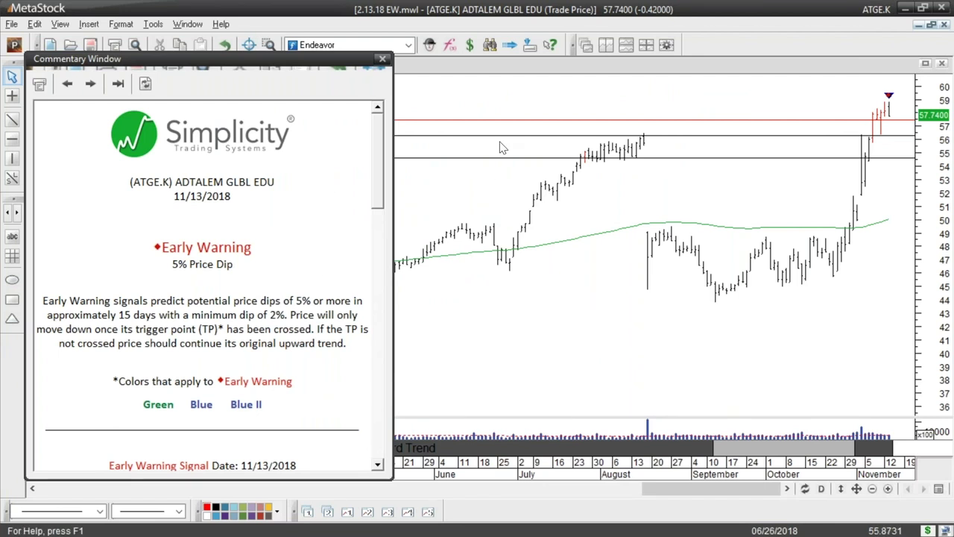
Close the Commentary Window so the Adtalem chart fills the window.
{"action": "left_click", "coordinate": [382, 58]}
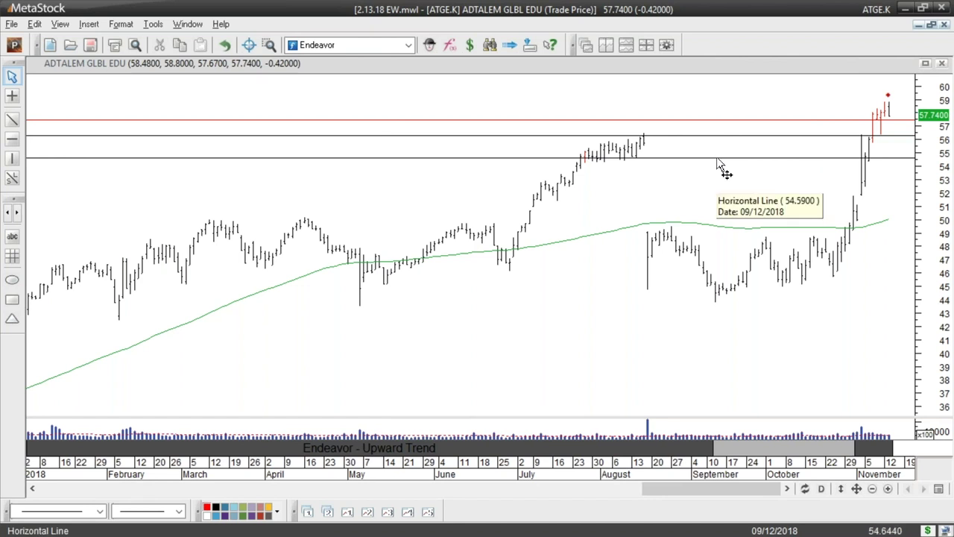
Extend Adtalem's loaded data a month to 12/13/2018, skipping all remaining Early Warning alerts.
{"action": "double_click", "coordinate": [761, 477]}
{"action": "left_click", "coordinate": [443, 294]}
{"action": "key", "text": "Up"}
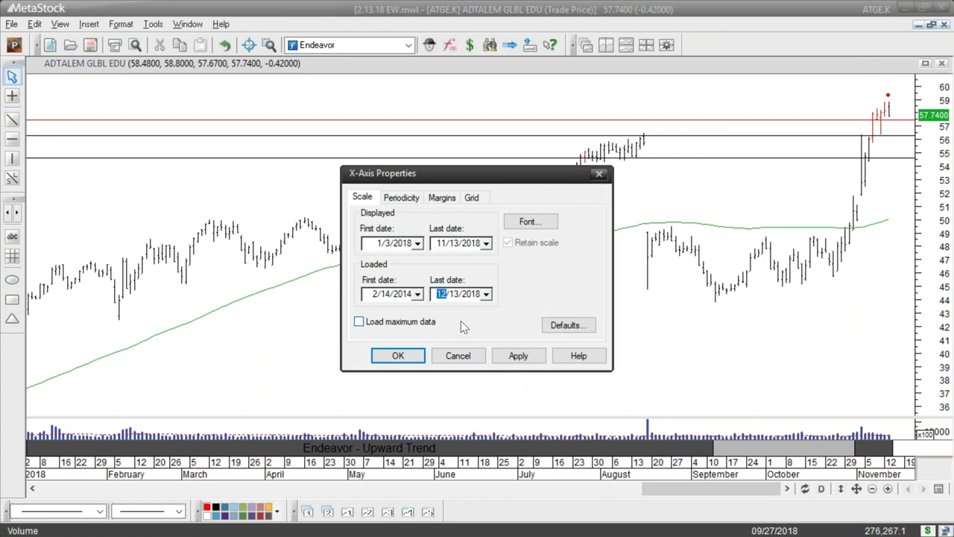
{"action": "left_click", "coordinate": [418, 359]}
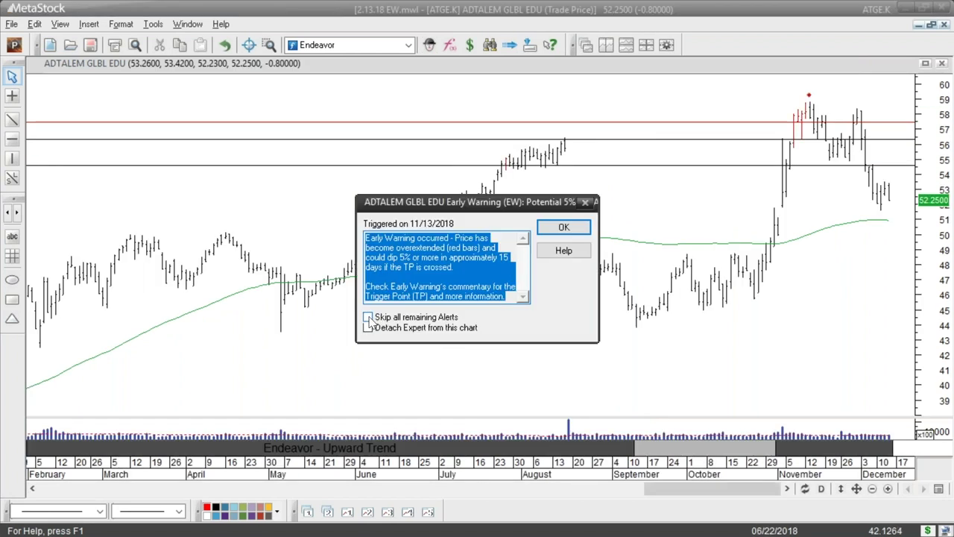
{"action": "left_click", "coordinate": [368, 318]}
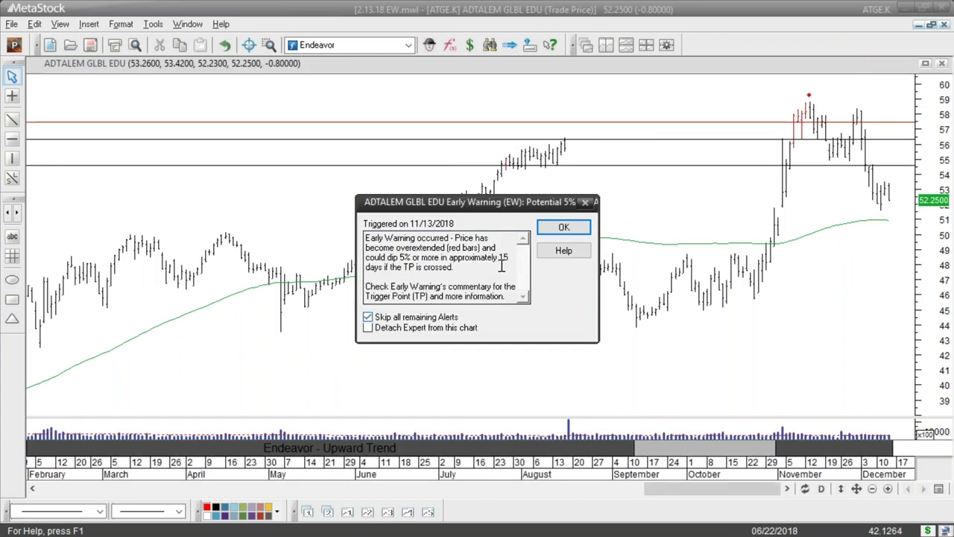
{"action": "left_click", "coordinate": [546, 233]}
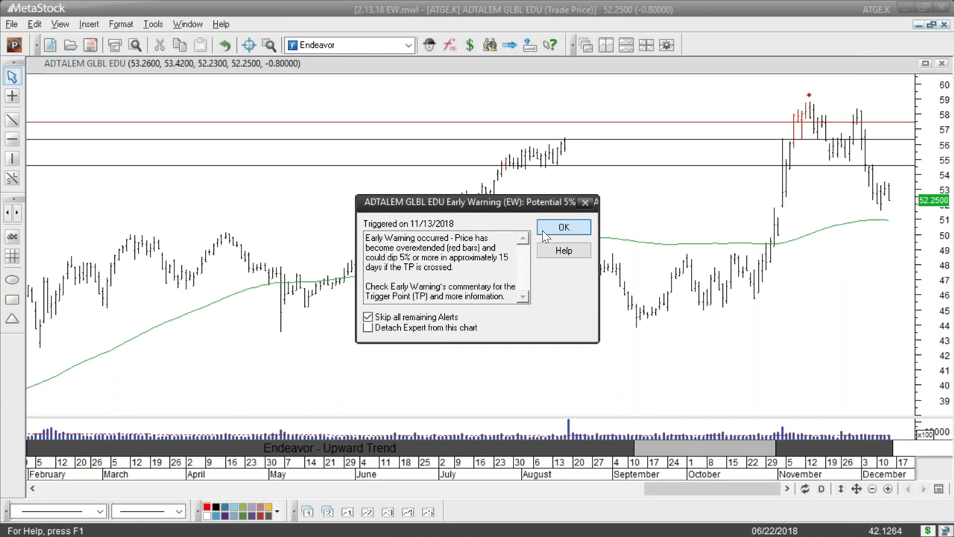
Zoom in to read the ADTALEM bars around the November Early Warning signal, then zoom back out to April.
{"action": "left_click", "coordinate": [887, 488]}
{"action": "left_click", "coordinate": [888, 489]}
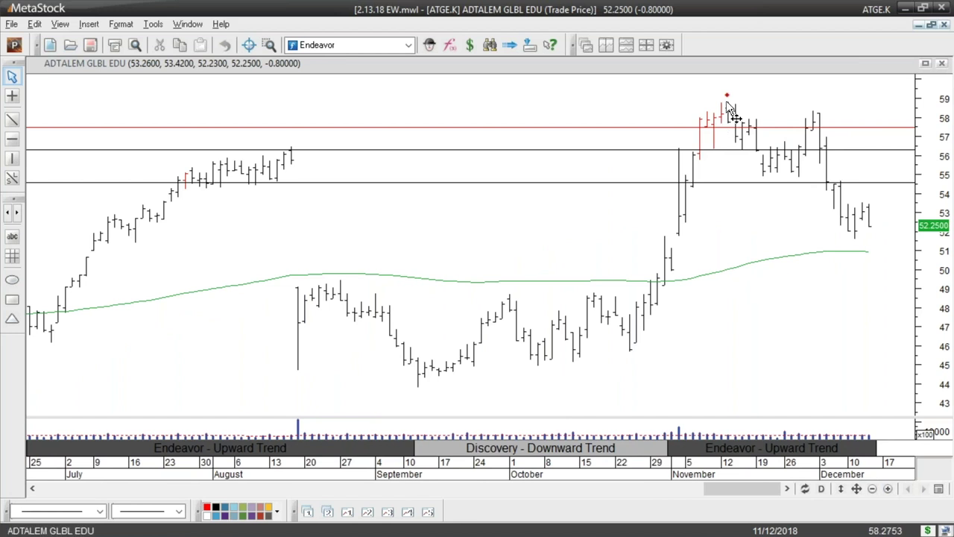
{"action": "mouse_move", "coordinate": [728, 97]}
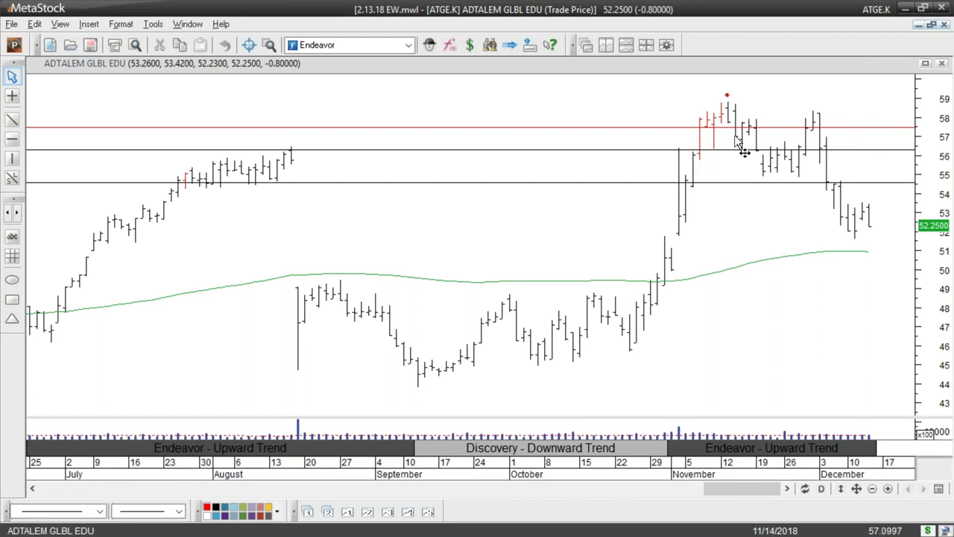
{"action": "mouse_move", "coordinate": [744, 152]}
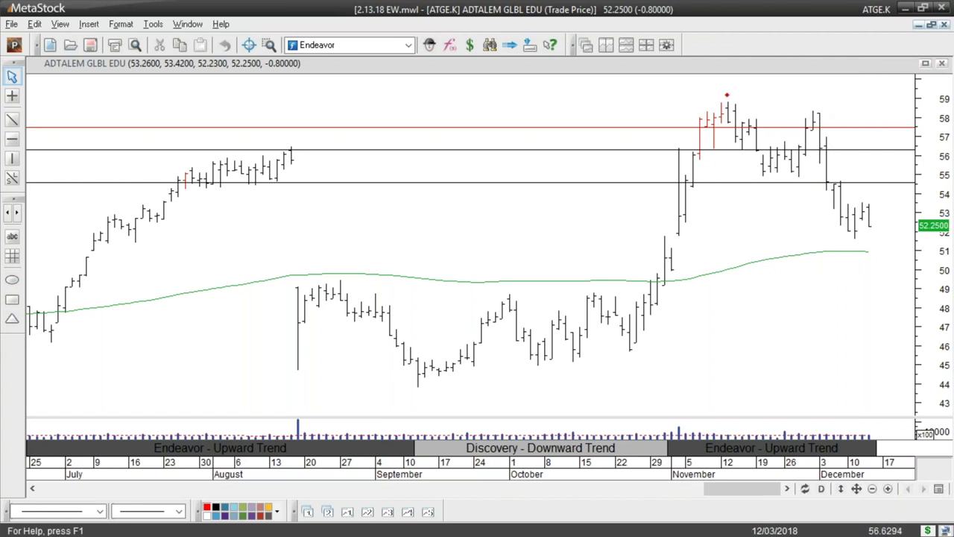
{"action": "mouse_move", "coordinate": [825, 164]}
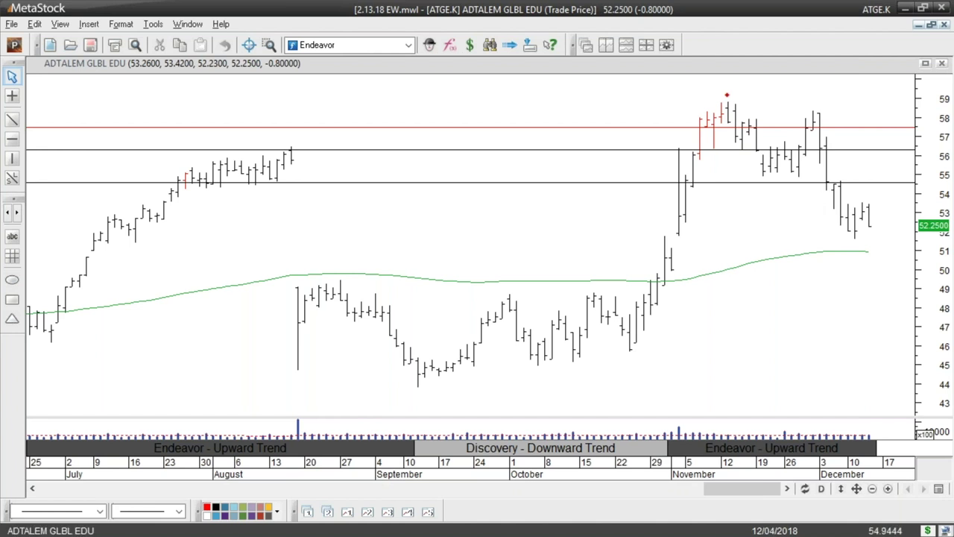
{"action": "mouse_move", "coordinate": [826, 185]}
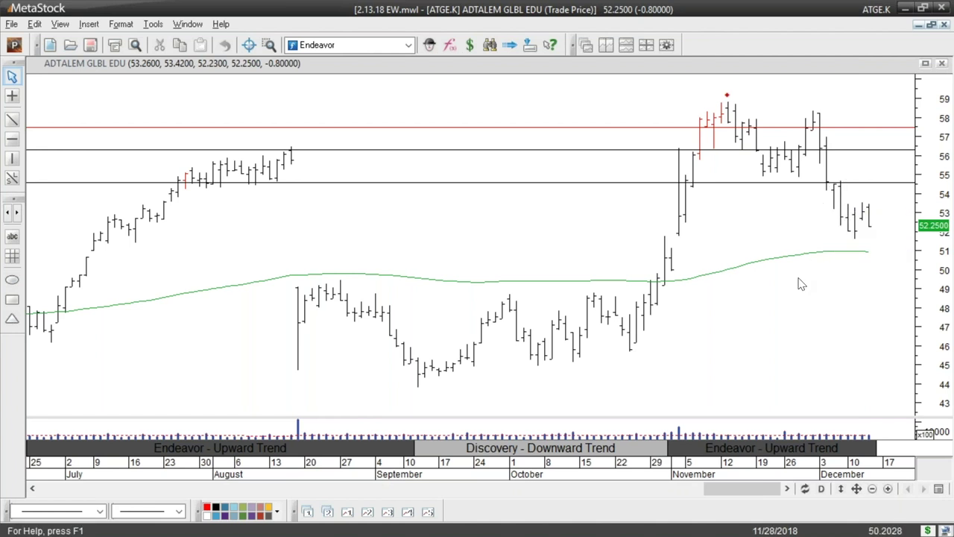
{"action": "left_click", "coordinate": [872, 488]}
{"action": "left_click", "coordinate": [872, 488]}
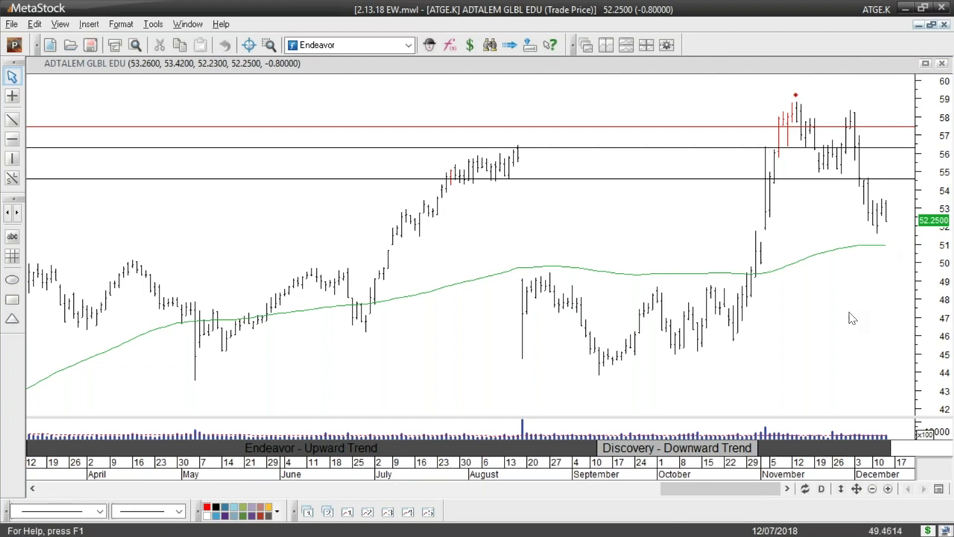
Extend ADTALEM's loaded last date to 2/13/2019 and dismiss the Entering Discovery alert.
{"action": "double_click", "coordinate": [789, 477]}
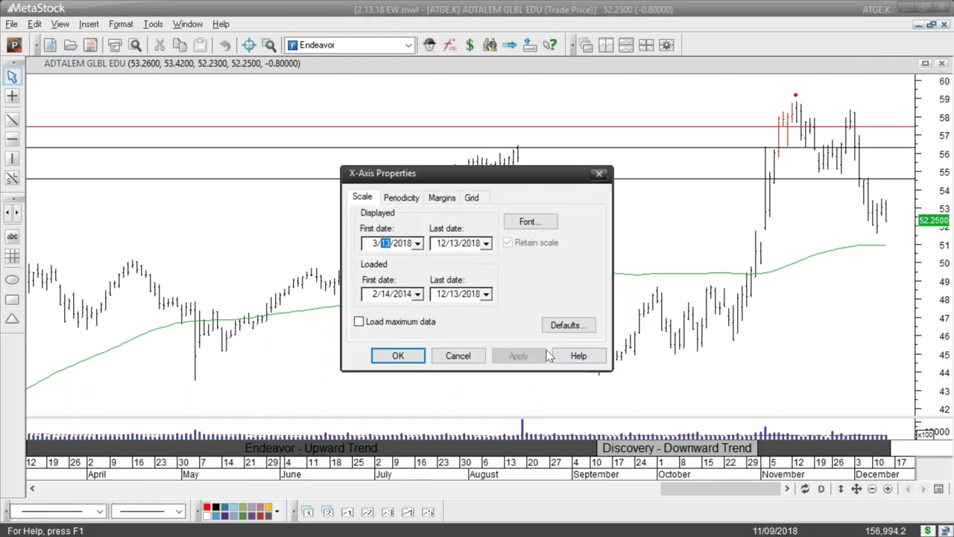
{"action": "left_click", "coordinate": [439, 294]}
{"action": "type", "text": "2"}
{"action": "left_click", "coordinate": [463, 297]}
{"action": "type", "text": "2019"}
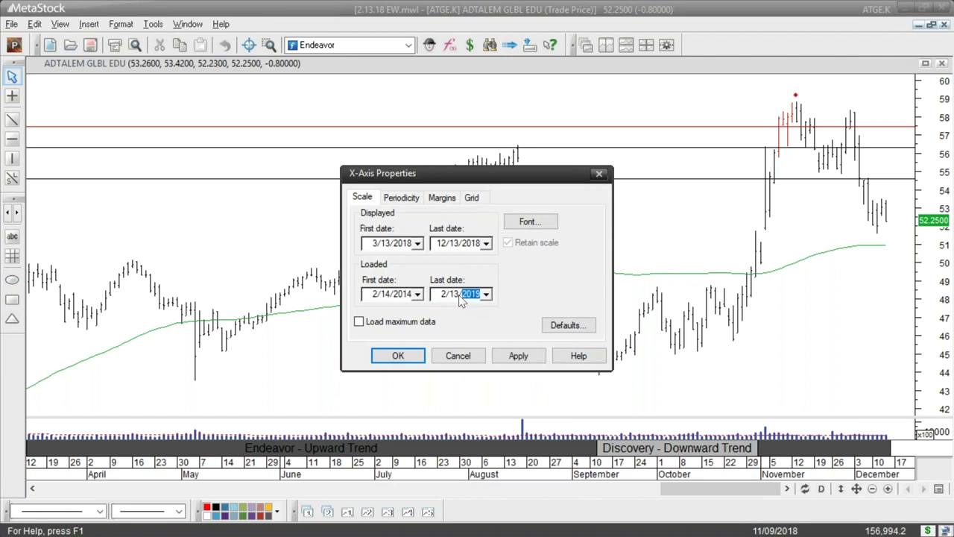
{"action": "key", "text": "Return"}
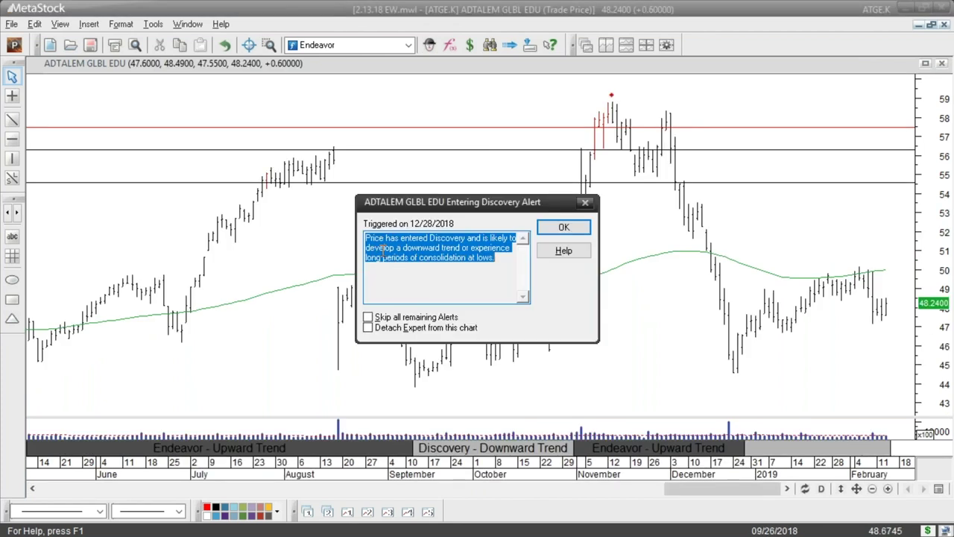
{"action": "left_click", "coordinate": [430, 277]}
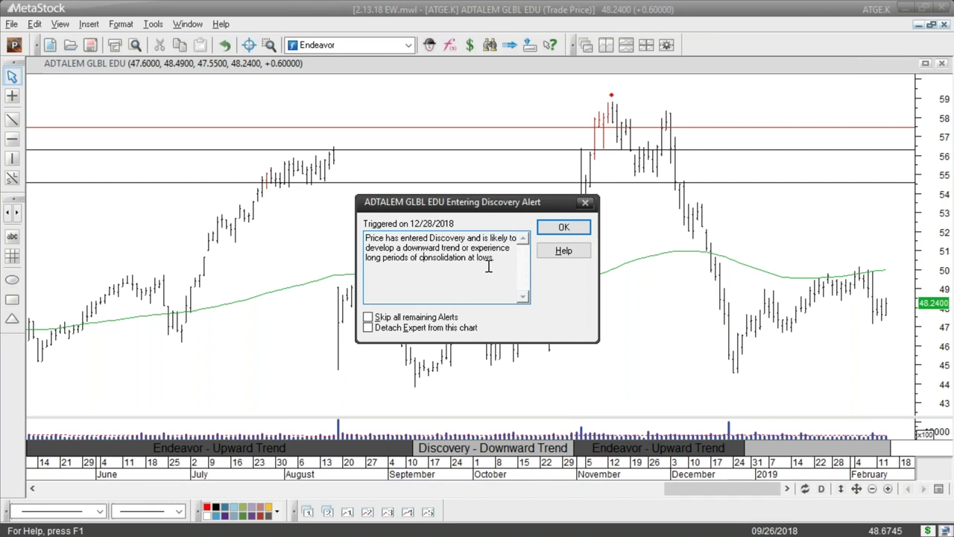
{"action": "left_click", "coordinate": [562, 232]}
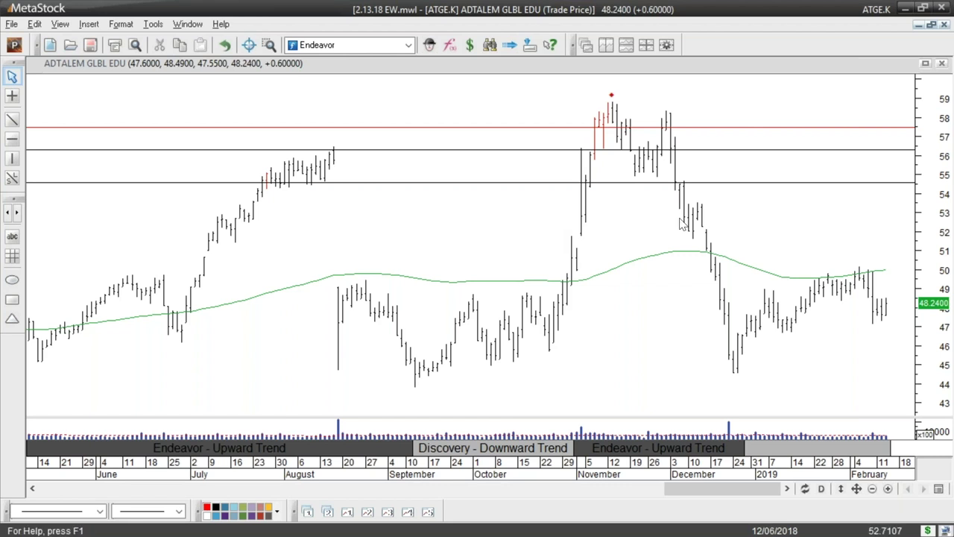
Zoom out to December 2017 and tile the ADTALEM and Starbucks charts vertically.
{"action": "left_click", "coordinate": [872, 490]}
{"action": "left_click", "coordinate": [872, 490]}
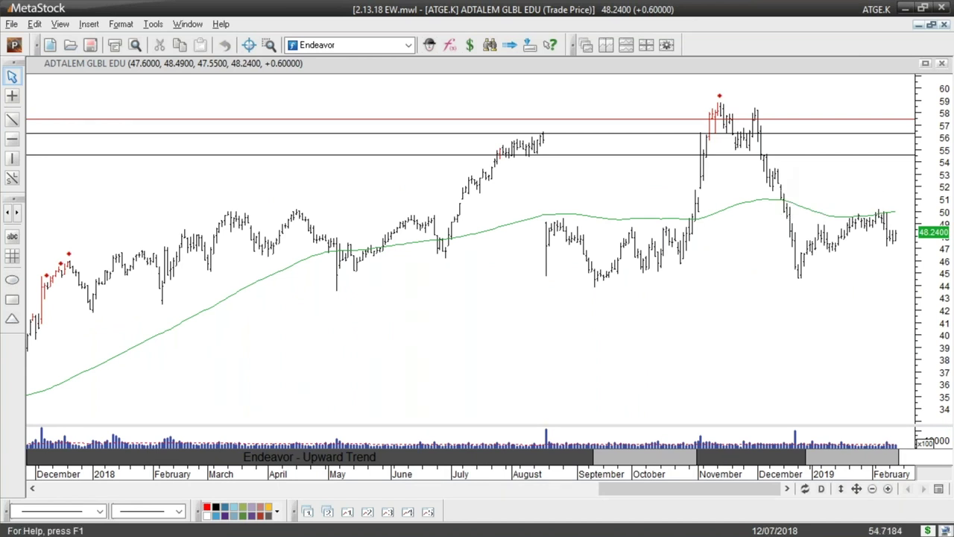
{"action": "left_click", "coordinate": [606, 50]}
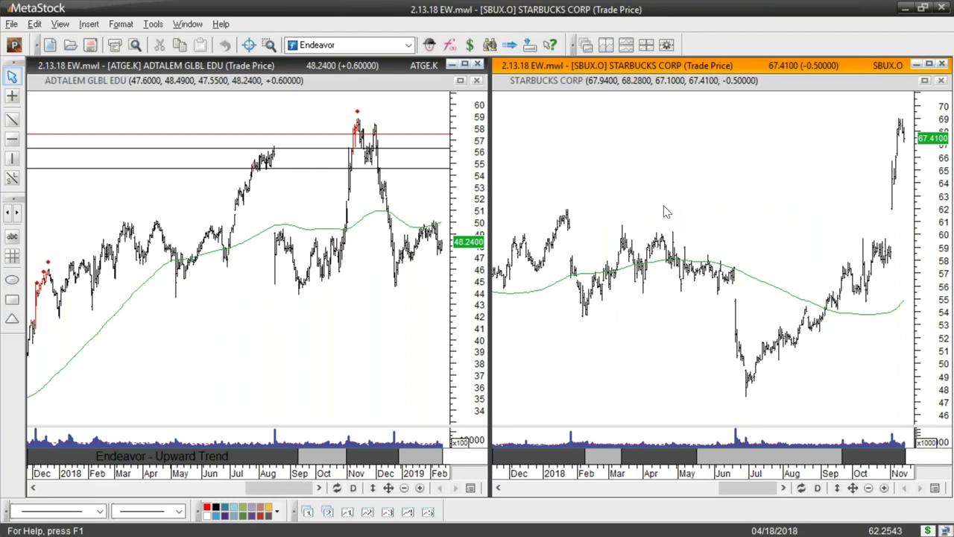
Maximize the Starbucks chart, attach the STS - 07 Smart Get-Out (EW) expert, and dismiss its alert.
{"action": "left_click", "coordinate": [930, 65]}
{"action": "left_click", "coordinate": [430, 46]}
{"action": "left_click", "coordinate": [435, 344]}
{"action": "left_click", "coordinate": [597, 151]}
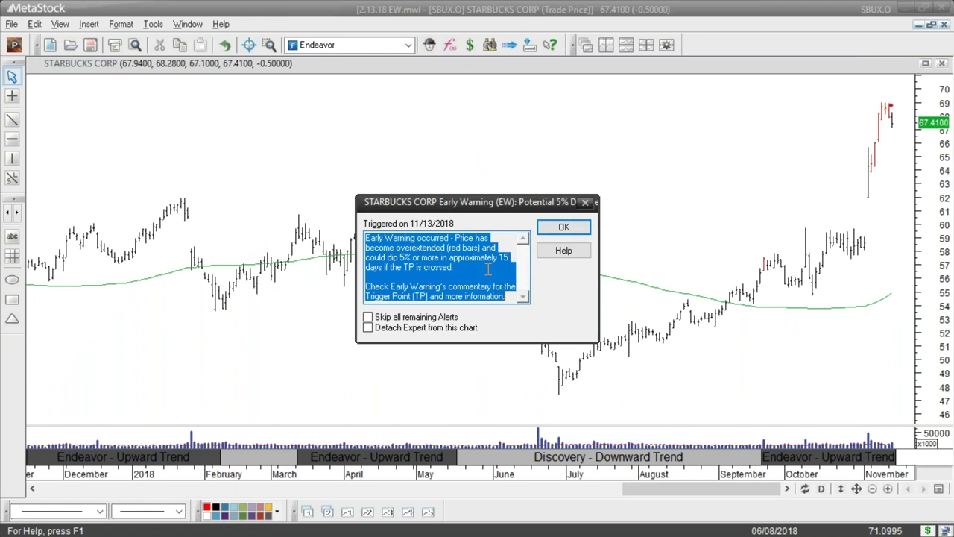
{"action": "left_click", "coordinate": [489, 270]}
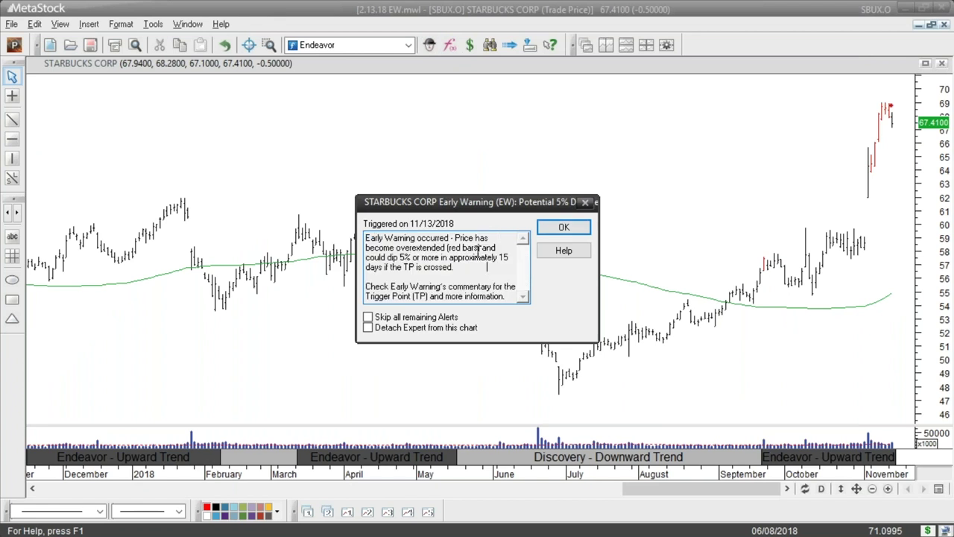
{"action": "left_click", "coordinate": [541, 226]}
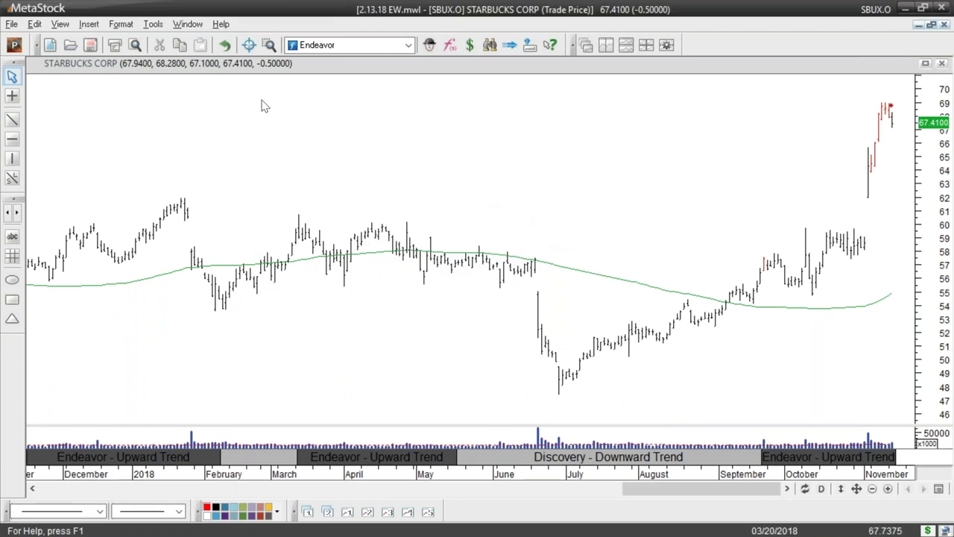
Show the Starbucks Expert Commentary with the 66.82 trigger and 65.49–63.48 projection.
{"action": "left_click", "coordinate": [60, 23]}
{"action": "left_click", "coordinate": [82, 122]}
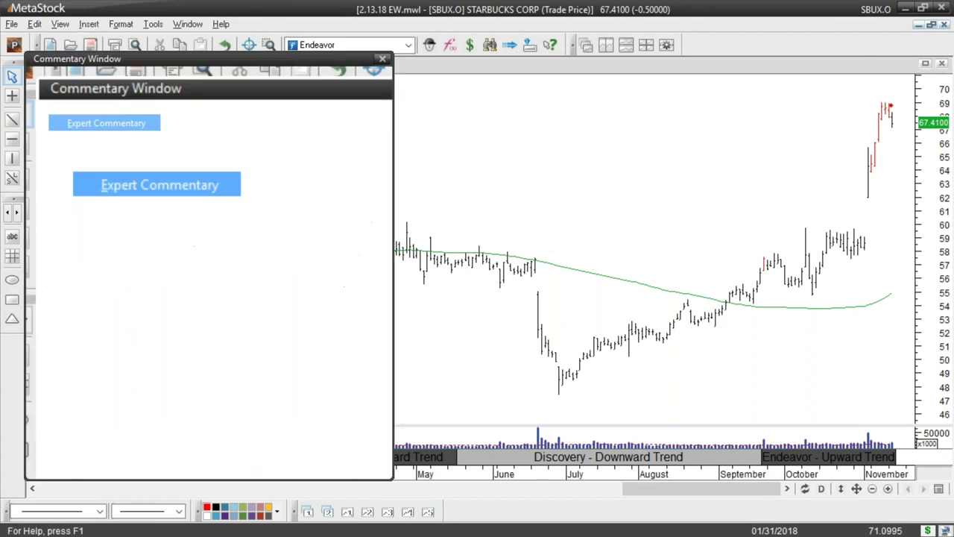
{"action": "scroll", "coordinate": [378, 173], "scroll_direction": "down", "scroll_amount": 3}
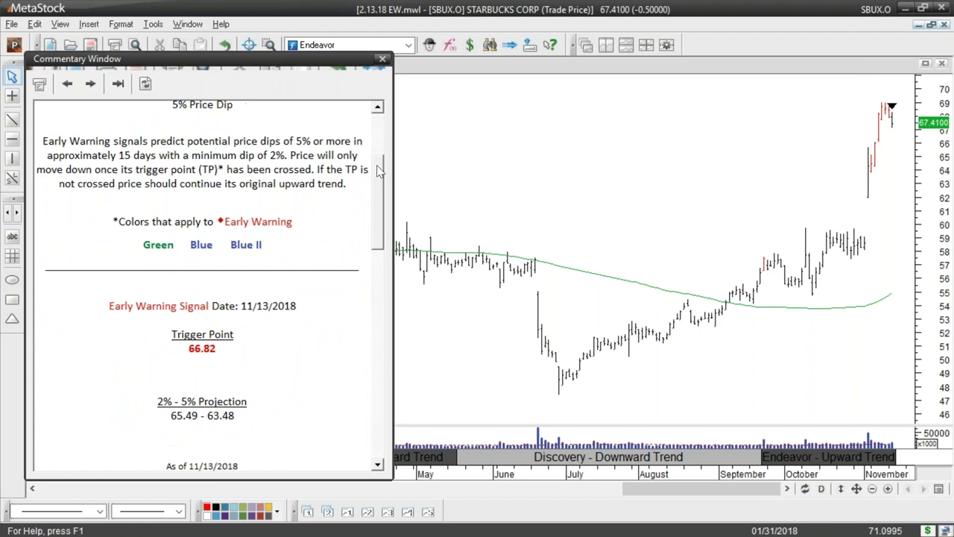
{"action": "left_click", "coordinate": [14, 140]}
Draw a red horizontal trigger-point line at 66.82 on the Starbucks chart.
{"action": "left_click", "coordinate": [494, 181]}
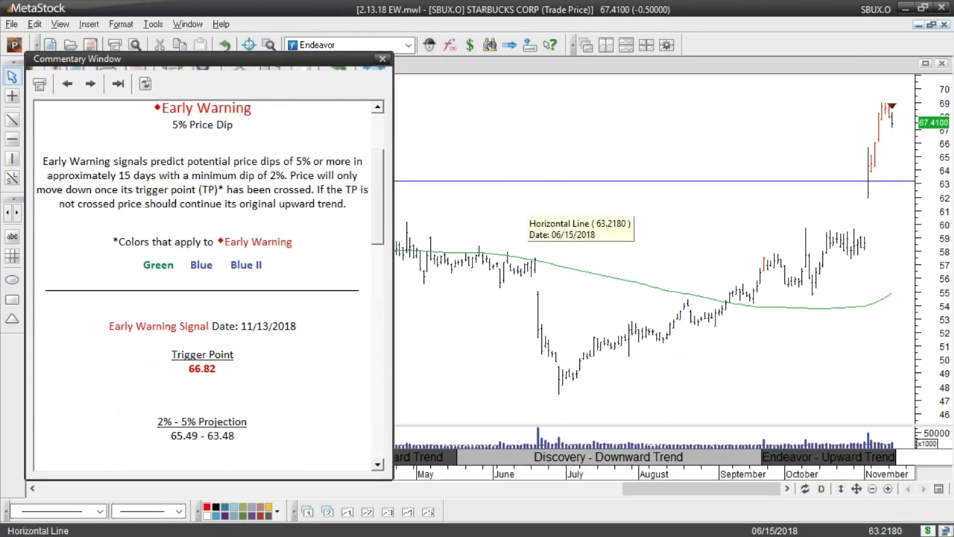
{"action": "double_click", "coordinate": [581, 182]}
{"action": "left_click", "coordinate": [381, 208]}
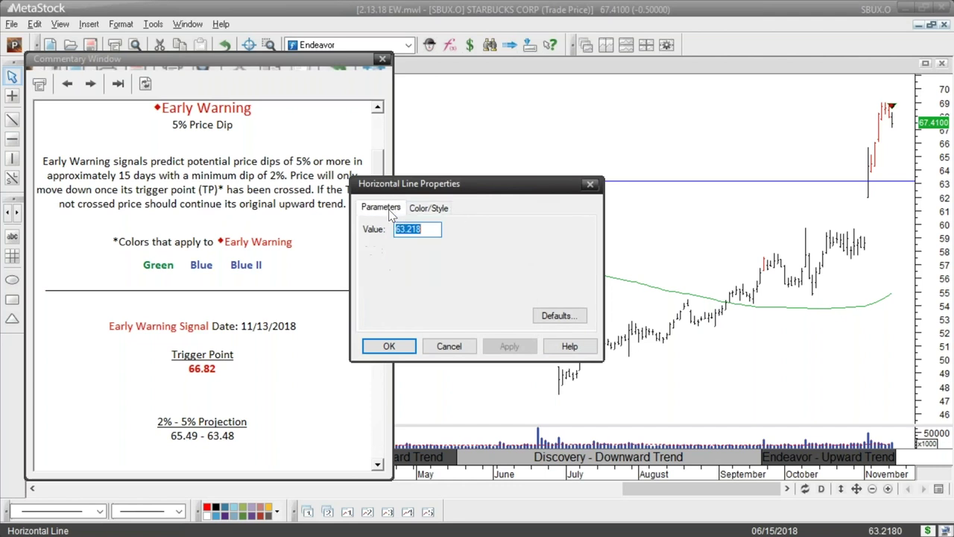
{"action": "type", "text": "66."}
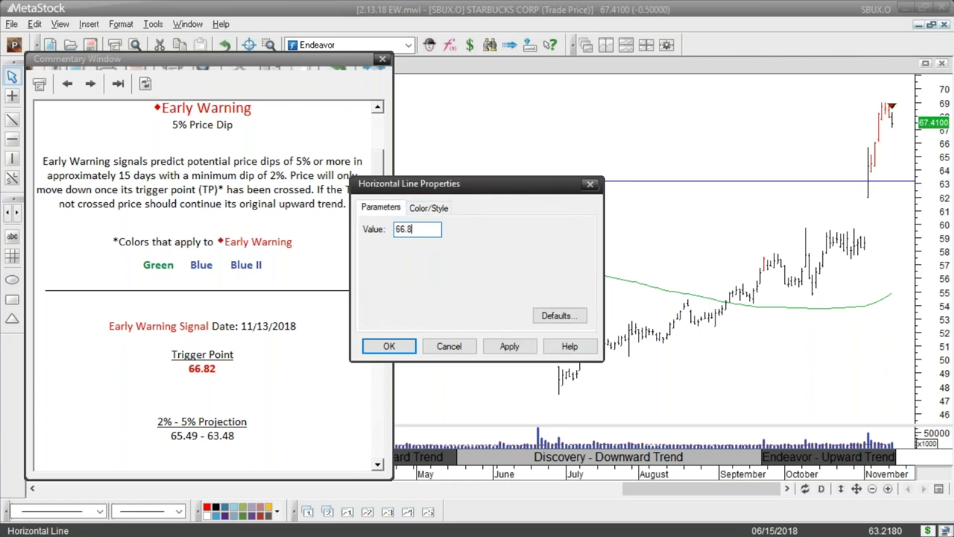
{"action": "type", "text": "82"}
{"action": "left_click", "coordinate": [429, 208]}
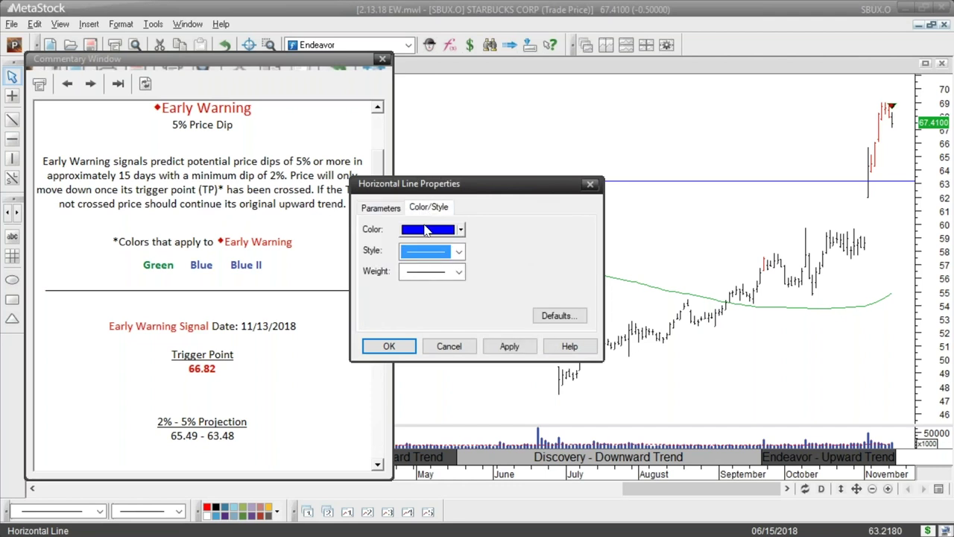
{"action": "left_click", "coordinate": [429, 230]}
{"action": "left_click", "coordinate": [454, 319]}
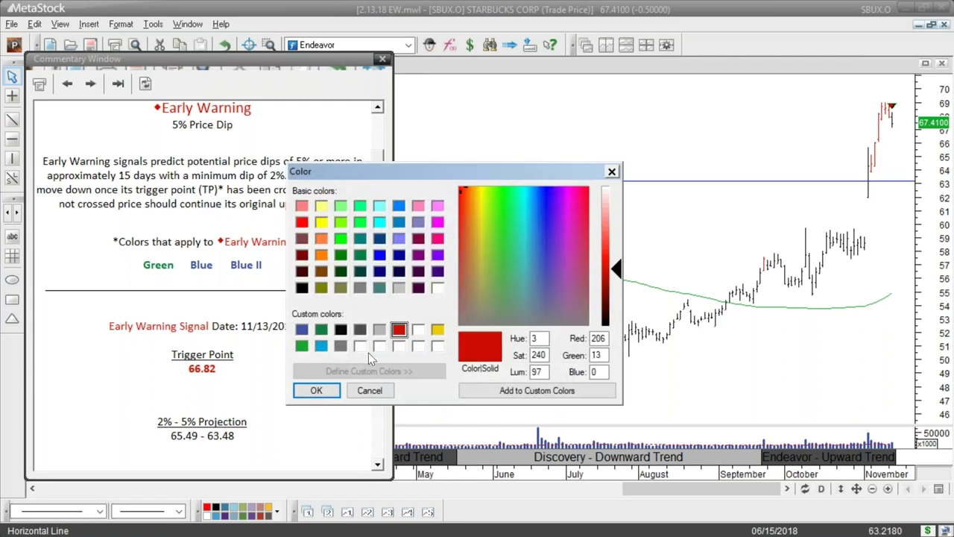
{"action": "left_click", "coordinate": [316, 390]}
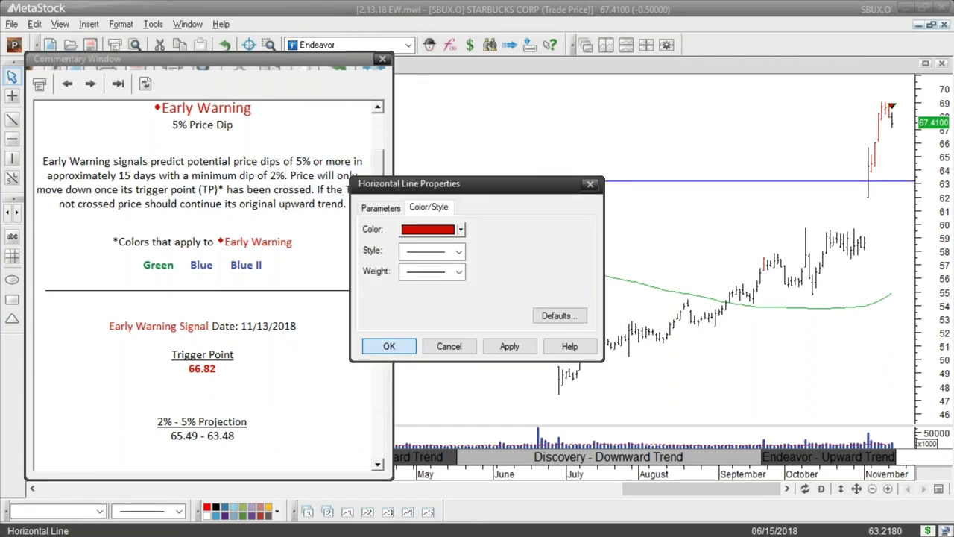
{"action": "left_click", "coordinate": [403, 346]}
Add a black horizontal upper projection line at 65.49.
{"action": "left_click", "coordinate": [13, 141]}
{"action": "left_click", "coordinate": [440, 159]}
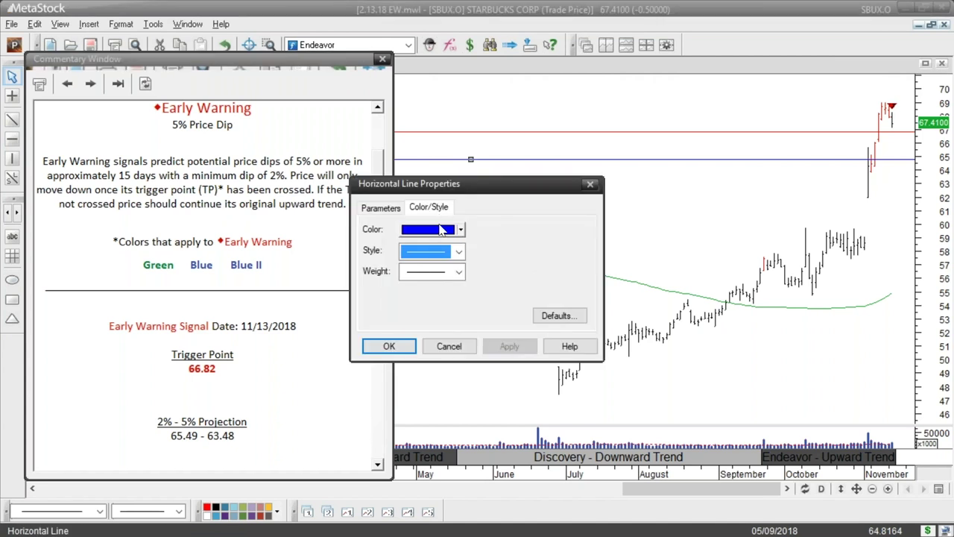
{"action": "left_click", "coordinate": [433, 229]}
{"action": "left_click", "coordinate": [407, 245]}
{"action": "left_click", "coordinate": [381, 208]}
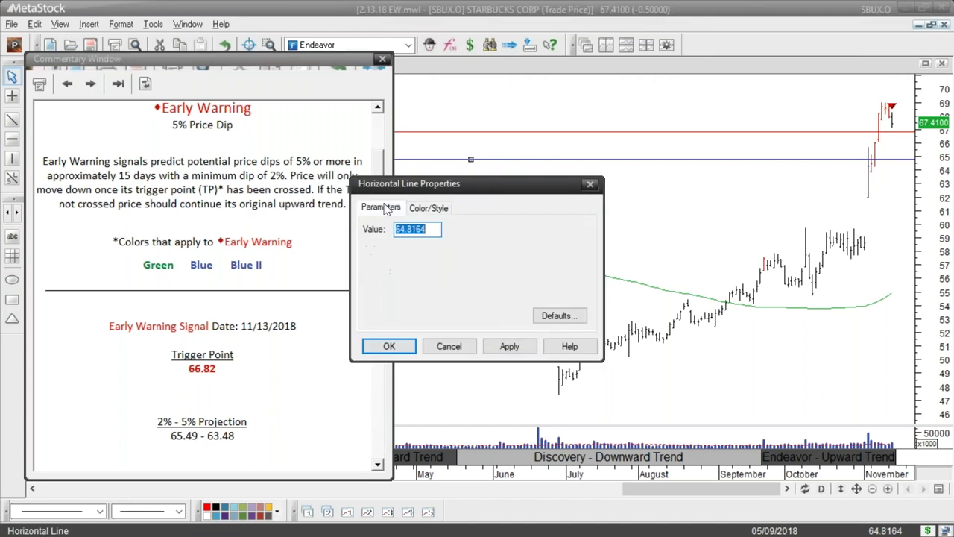
{"action": "type", "text": "65.49"}
{"action": "left_click", "coordinate": [429, 208]}
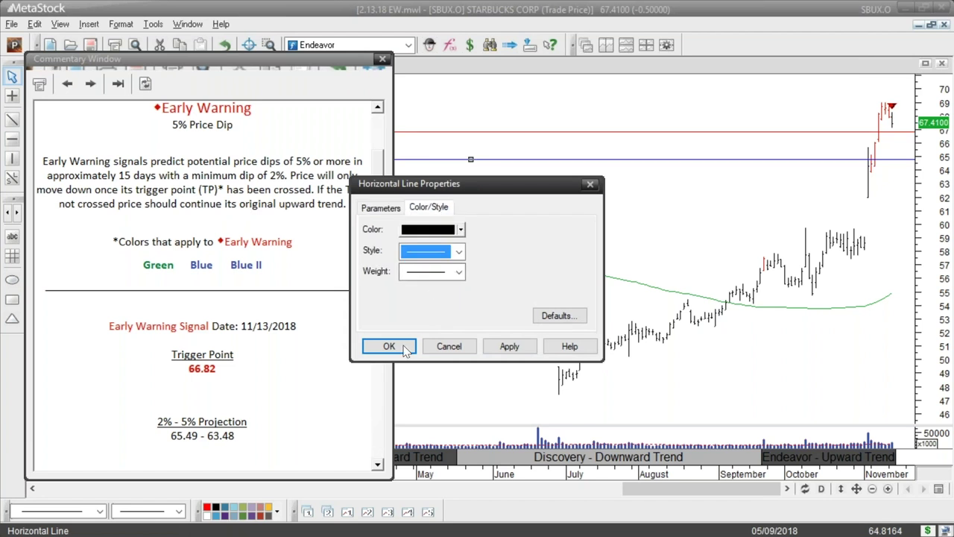
{"action": "left_click", "coordinate": [389, 346]}
{"action": "left_click", "coordinate": [464, 180]}
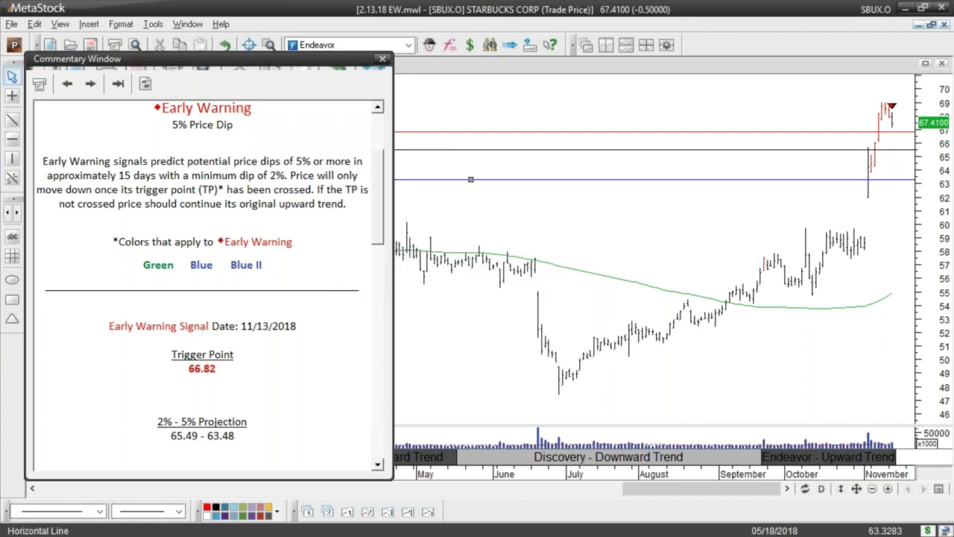
Change the blue horizontal line to black at value 63.48.
{"action": "double_click", "coordinate": [464, 180]}
{"action": "left_click", "coordinate": [428, 231]}
{"action": "left_click", "coordinate": [425, 242]}
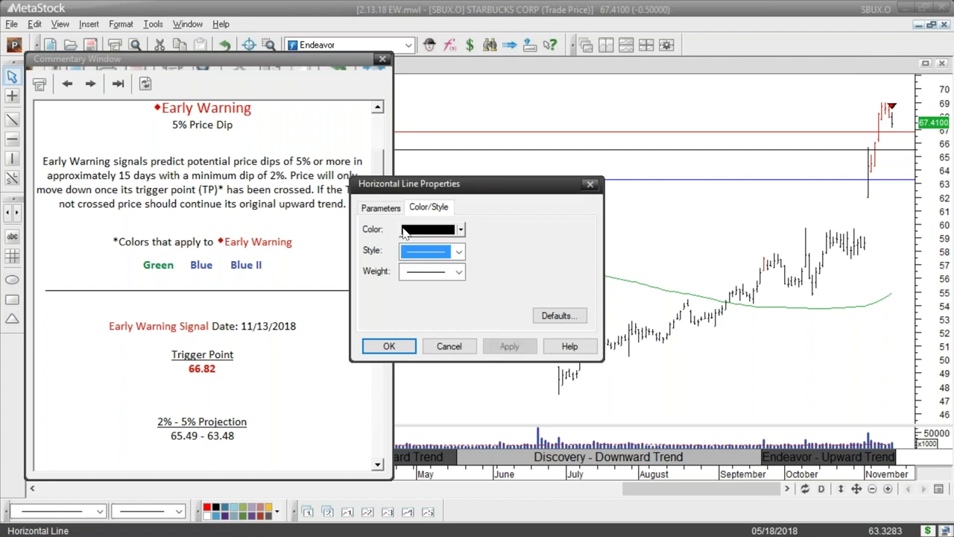
{"action": "left_click", "coordinate": [395, 211]}
{"action": "type", "text": "63.48"}
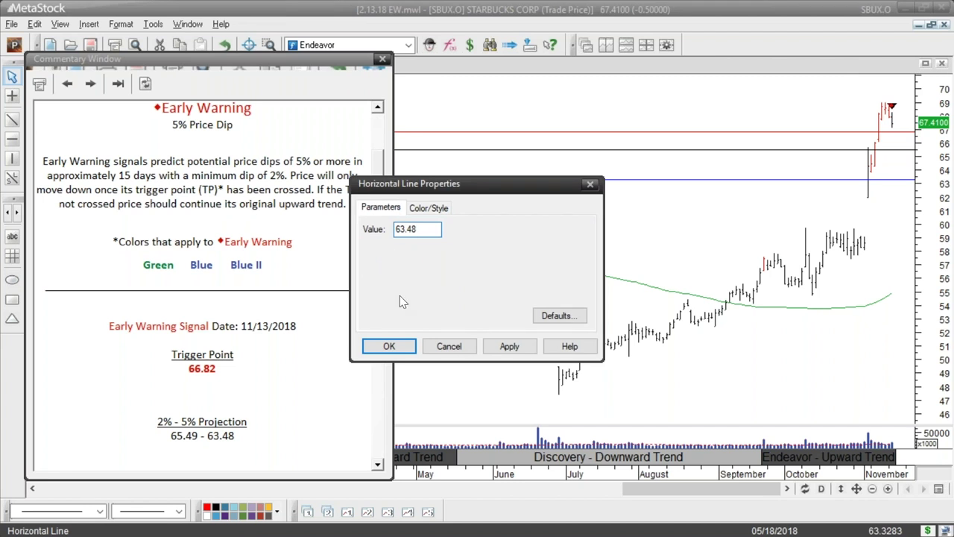
{"action": "left_click", "coordinate": [389, 346]}
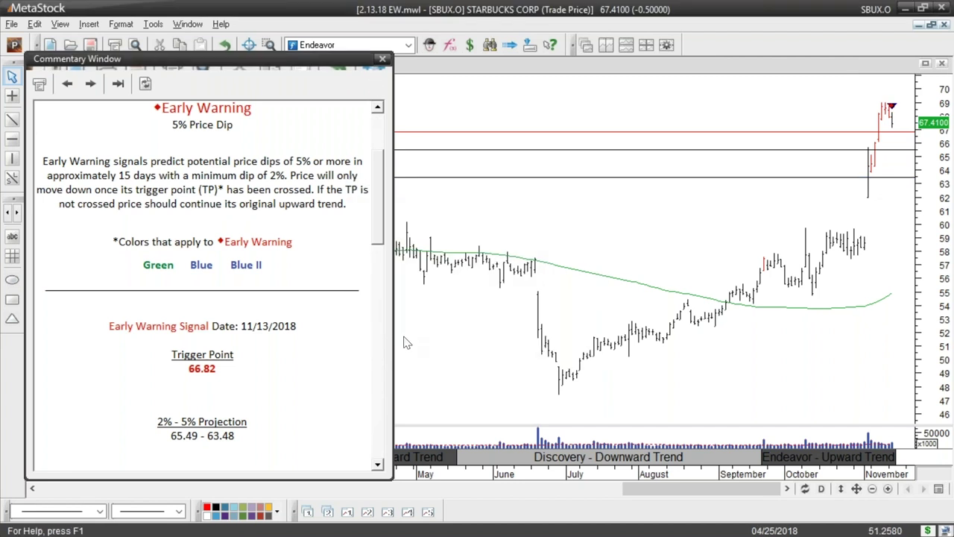
Close the Commentary Window and zoom in to the May–November Starbucks bars.
{"action": "left_click", "coordinate": [382, 60]}
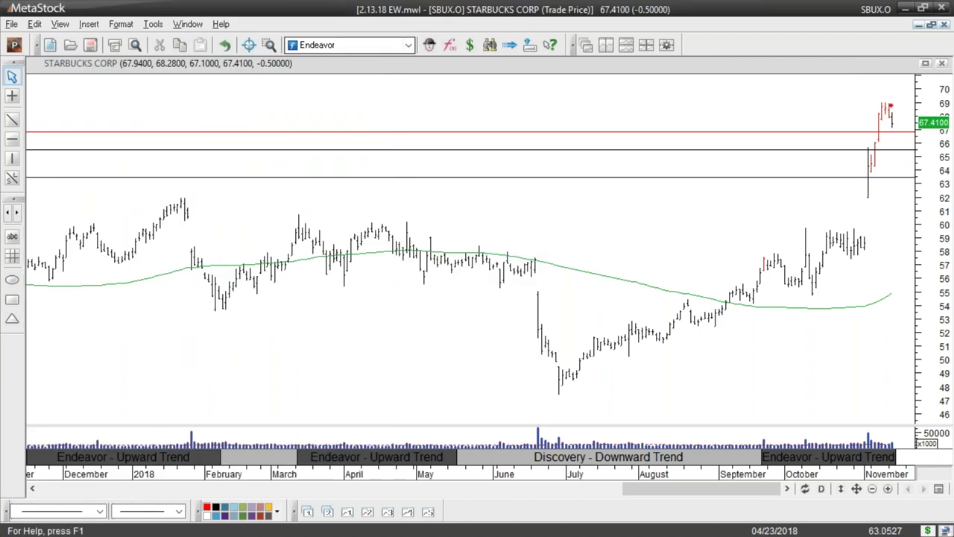
{"action": "left_click", "coordinate": [887, 489]}
{"action": "left_click", "coordinate": [888, 489]}
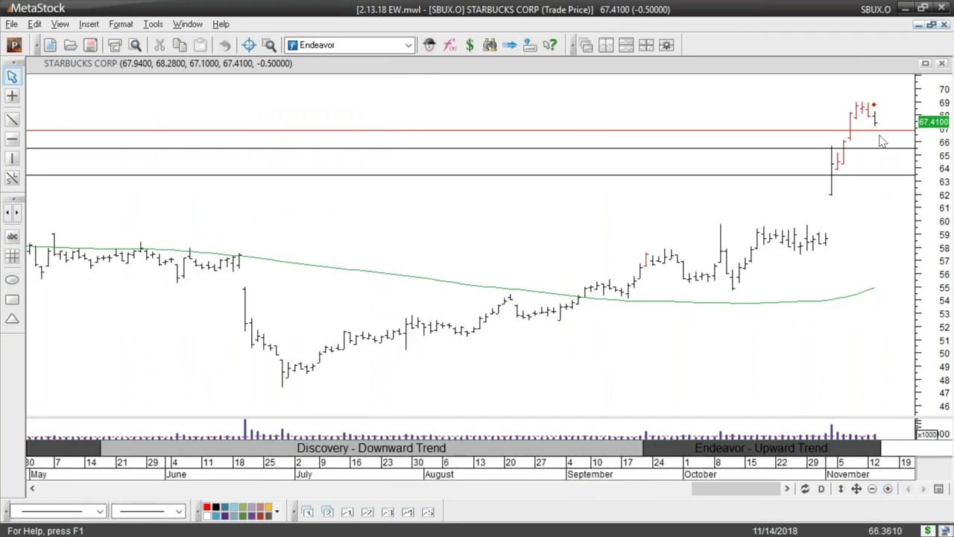
Set the Starbucks chart's Loaded Last date to 12/13/2018 and reload the data.
{"action": "double_click", "coordinate": [750, 471]}
{"action": "left_click", "coordinate": [440, 295]}
{"action": "type", "text": "12/13/2018"}
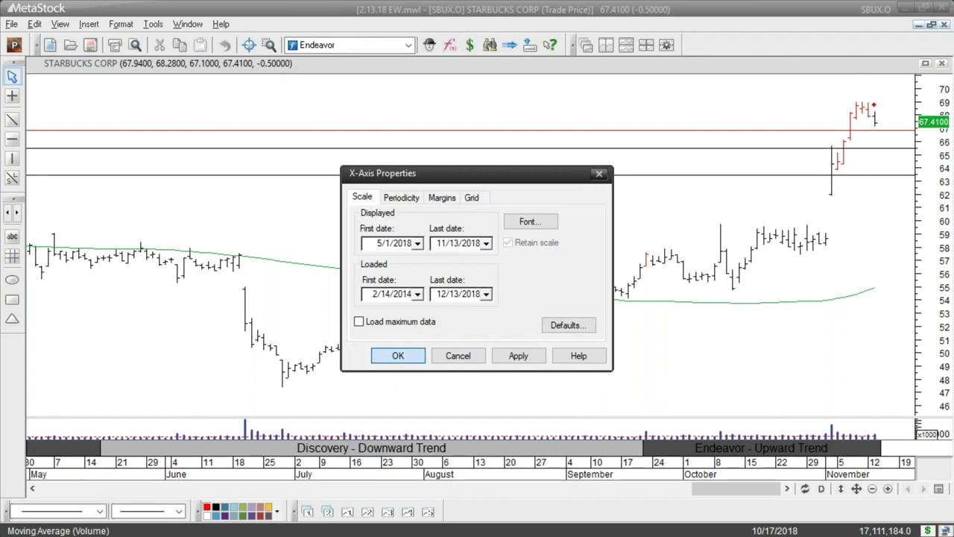
{"action": "key", "text": "Return"}
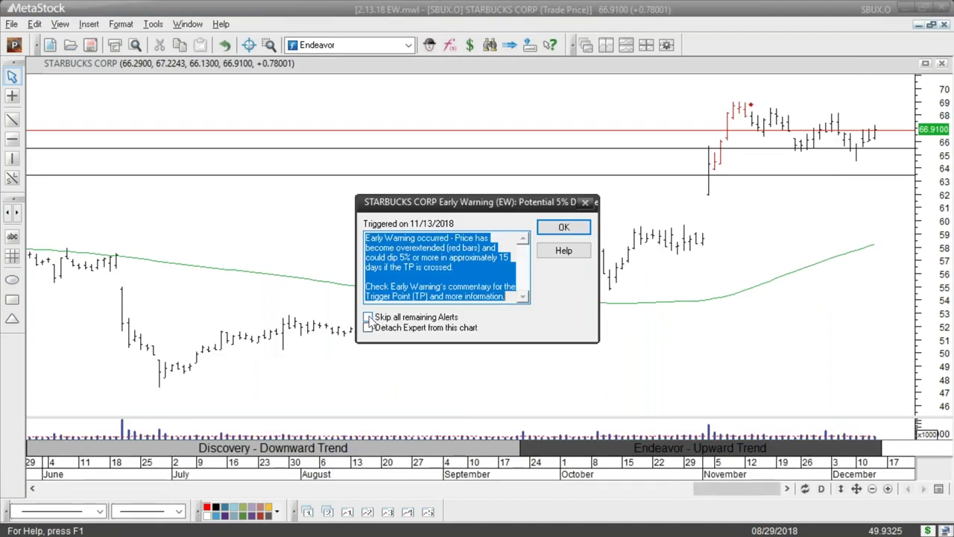
Tick 'Skip all remaining Alerts' and OK the Early Warning alert.
{"action": "left_click", "coordinate": [368, 317]}
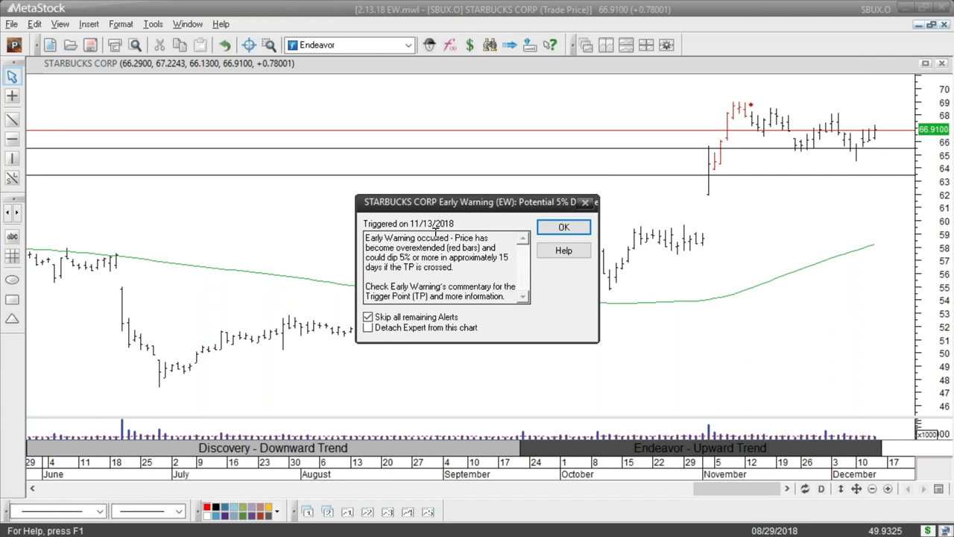
{"action": "left_click", "coordinate": [555, 233]}
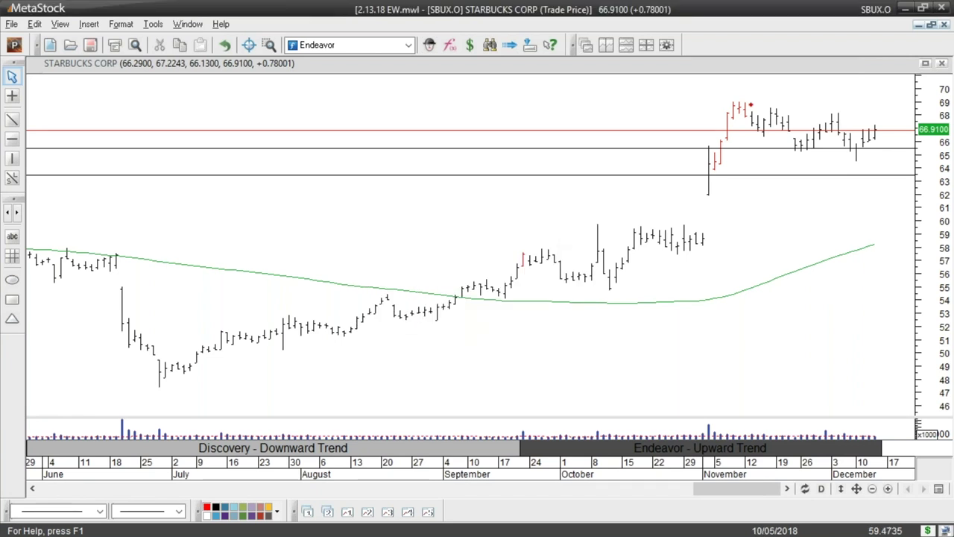
{"action": "left_click", "coordinate": [873, 489]}
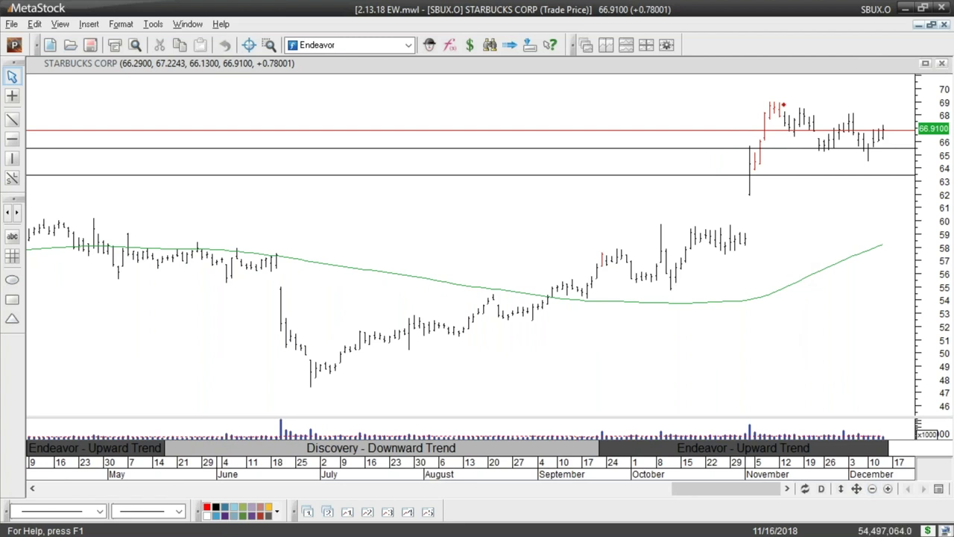
{"action": "left_click", "coordinate": [888, 488]}
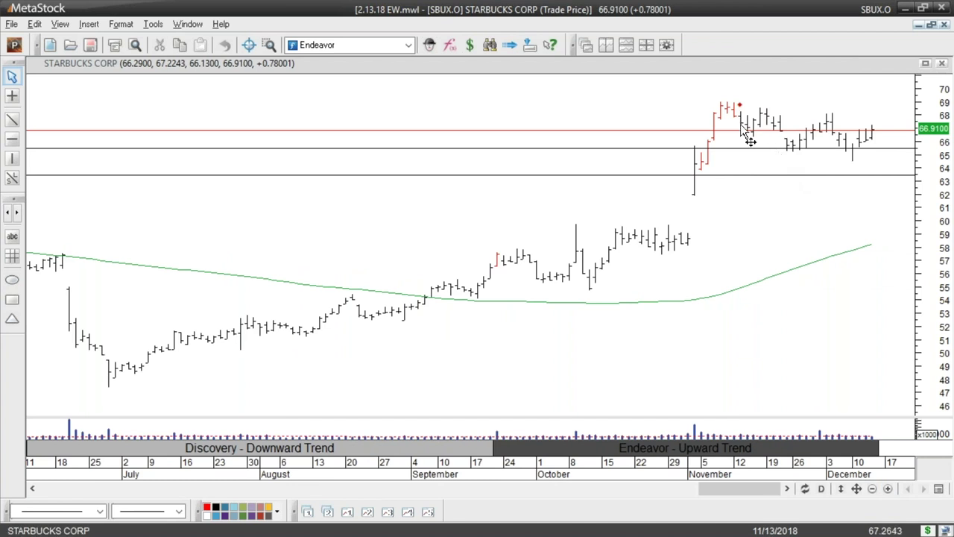
{"action": "mouse_move", "coordinate": [741, 127]}
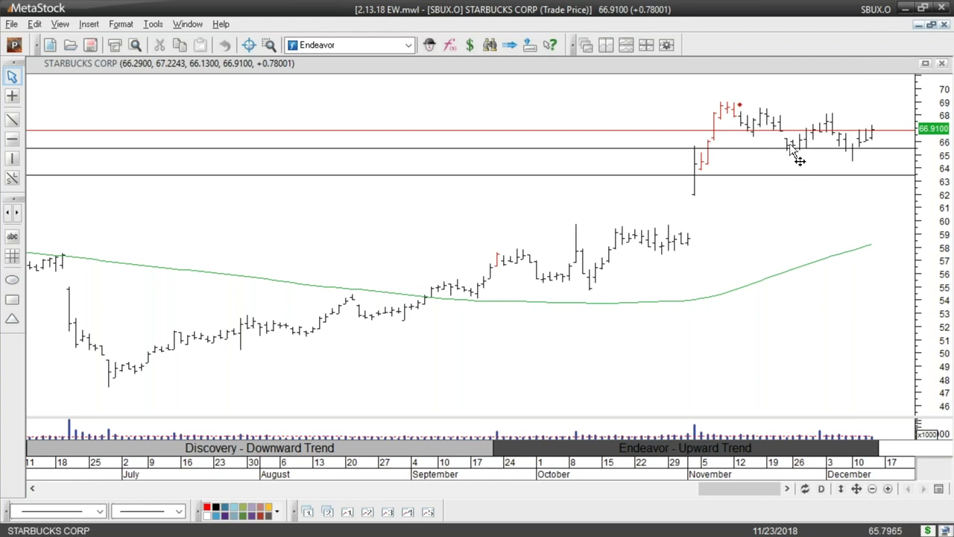
{"action": "mouse_move", "coordinate": [788, 148]}
{"action": "mouse_move", "coordinate": [830, 143]}
{"action": "mouse_move", "coordinate": [870, 133]}
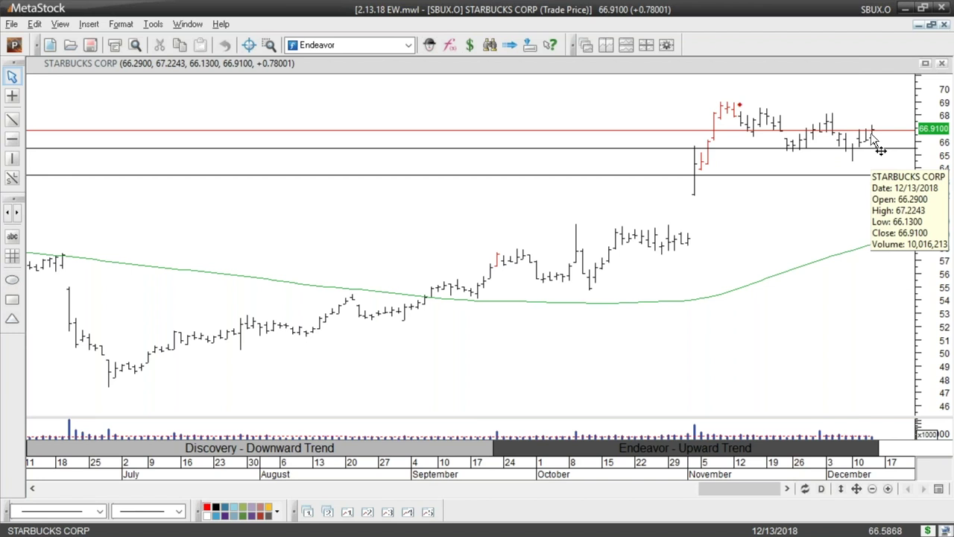
{"action": "mouse_move", "coordinate": [858, 176]}
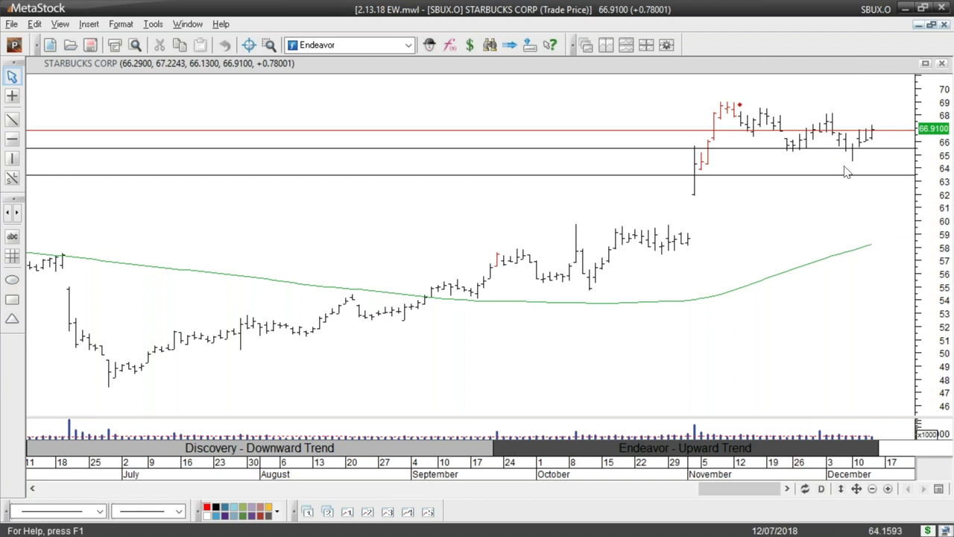
Load Starbucks data through 12/20/2018, then zoom out to include late 2017.
{"action": "double_click", "coordinate": [779, 477]}
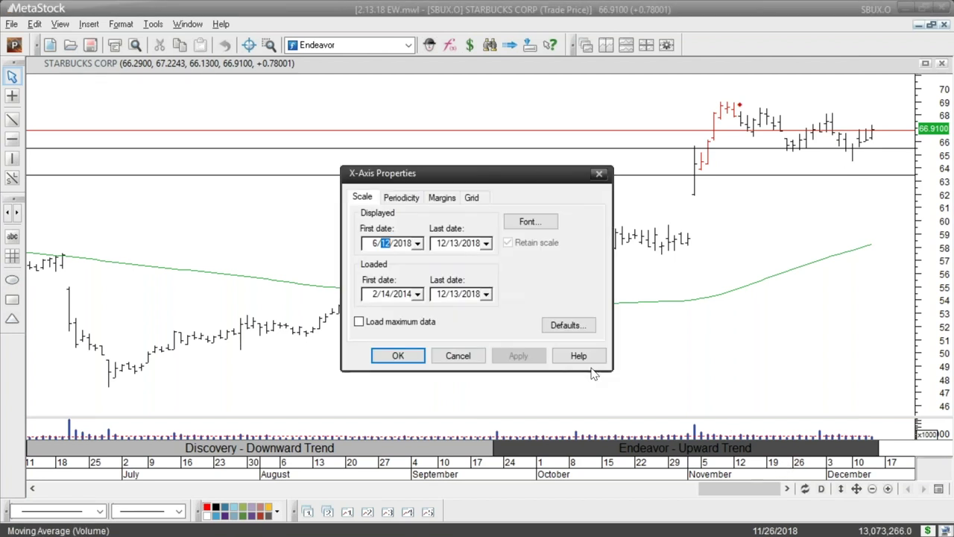
{"action": "left_click", "coordinate": [455, 296]}
{"action": "type", "text": "20"}
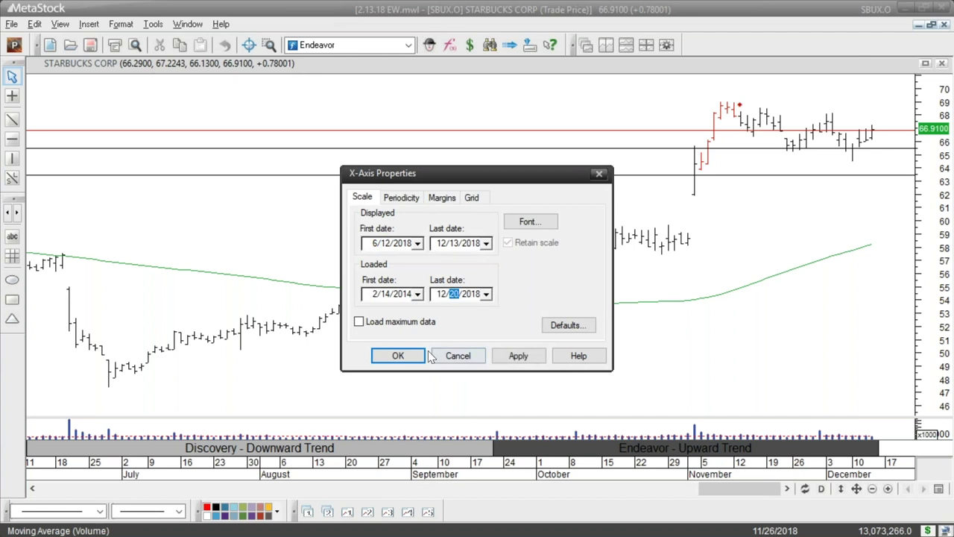
{"action": "left_click", "coordinate": [423, 355]}
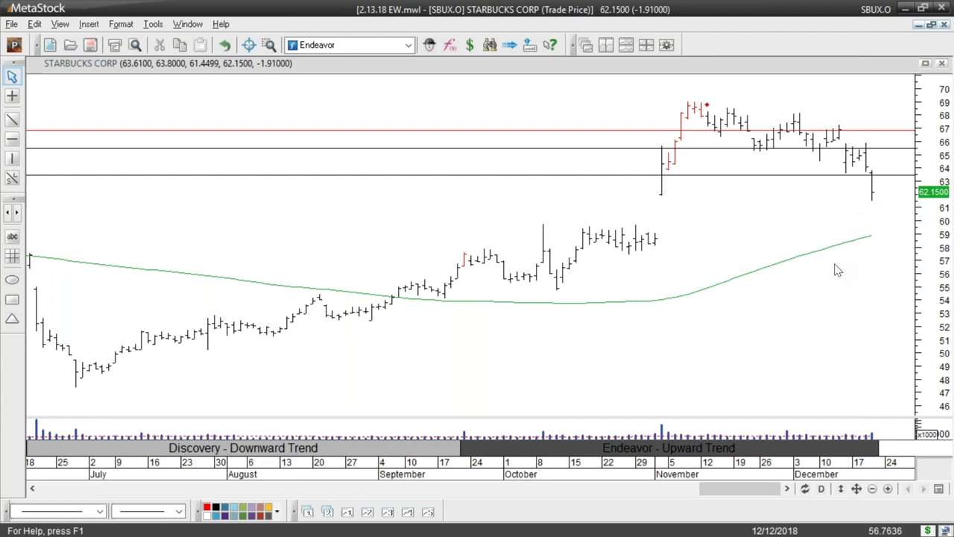
{"action": "left_click", "coordinate": [872, 488]}
{"action": "left_click", "coordinate": [872, 488]}
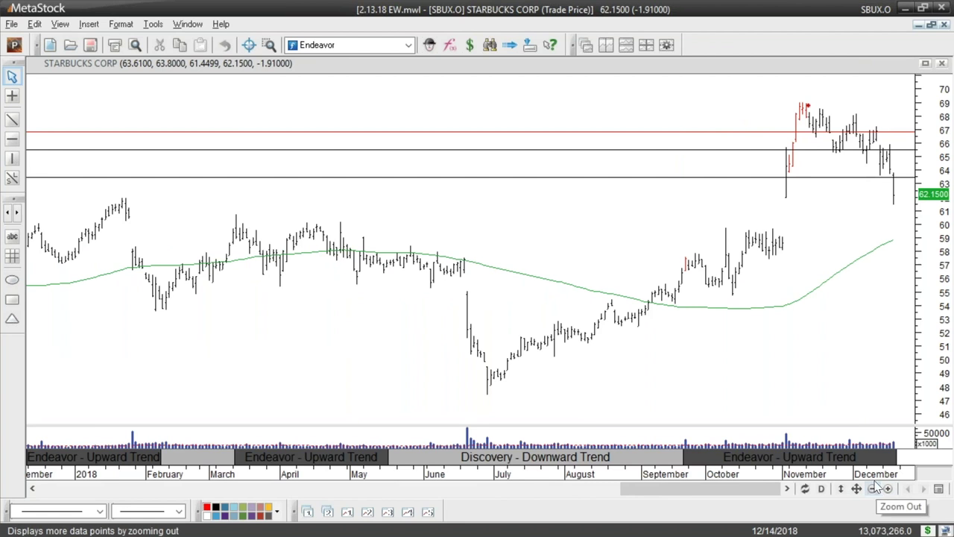
Set the Starbucks Loaded Last date to 2/13/2019 in X-Axis Properties and reload.
{"action": "double_click", "coordinate": [848, 477]}
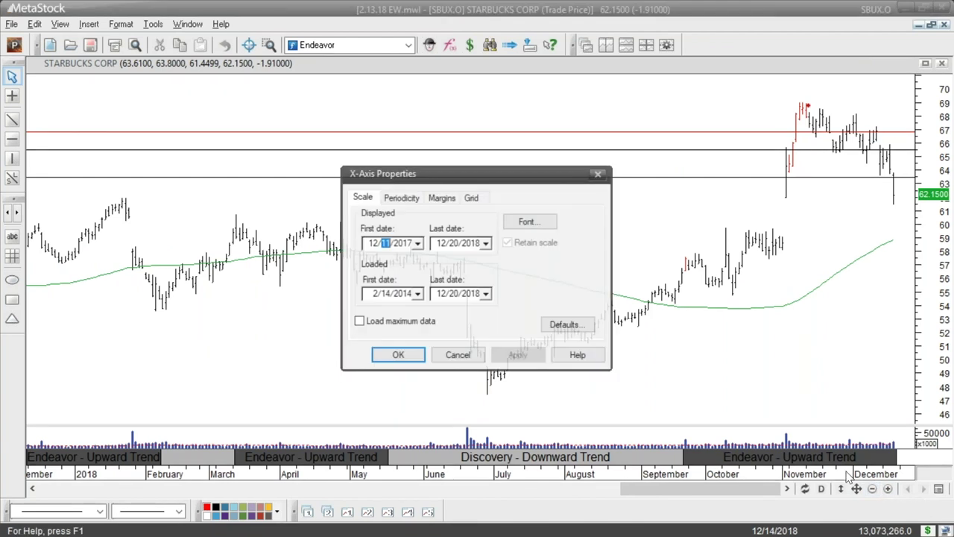
{"action": "left_click", "coordinate": [442, 294]}
{"action": "type", "text": "2"}
{"action": "left_click", "coordinate": [457, 295]}
{"action": "type", "text": "13"}
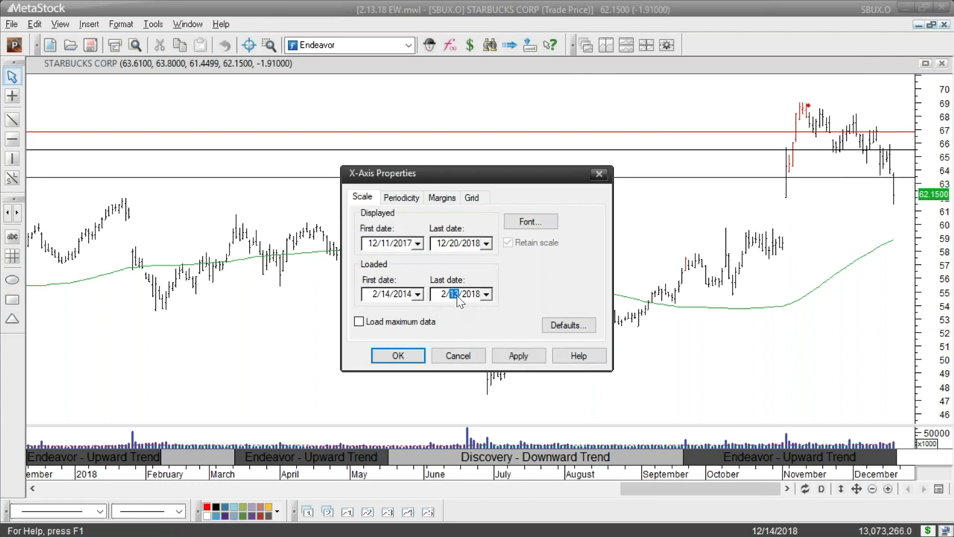
{"action": "left_click", "coordinate": [469, 297]}
{"action": "type", "text": "2019"}
{"action": "key", "text": "Return"}
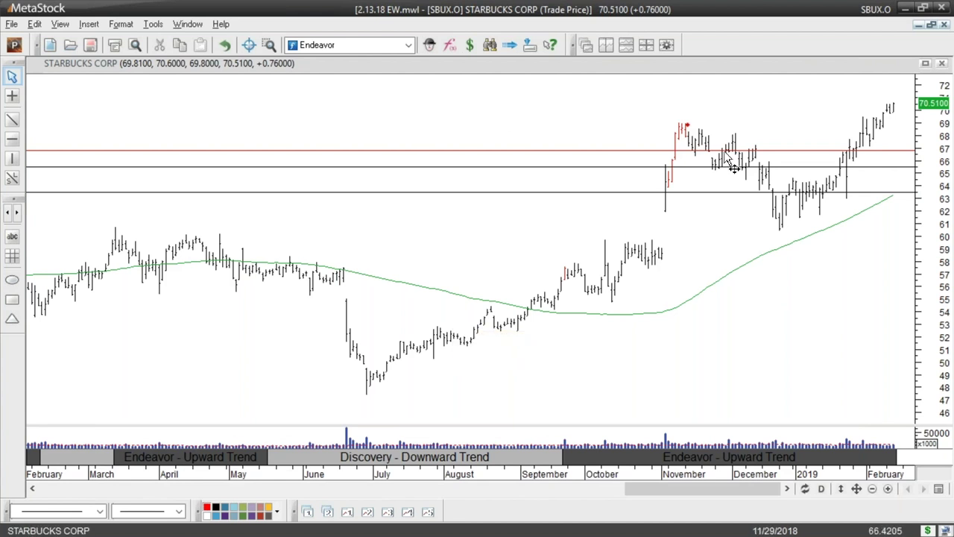
Review the Starbucks bar values, then tile the ADTALEM and Starbucks charts vertically.
{"action": "mouse_move", "coordinate": [712, 148]}
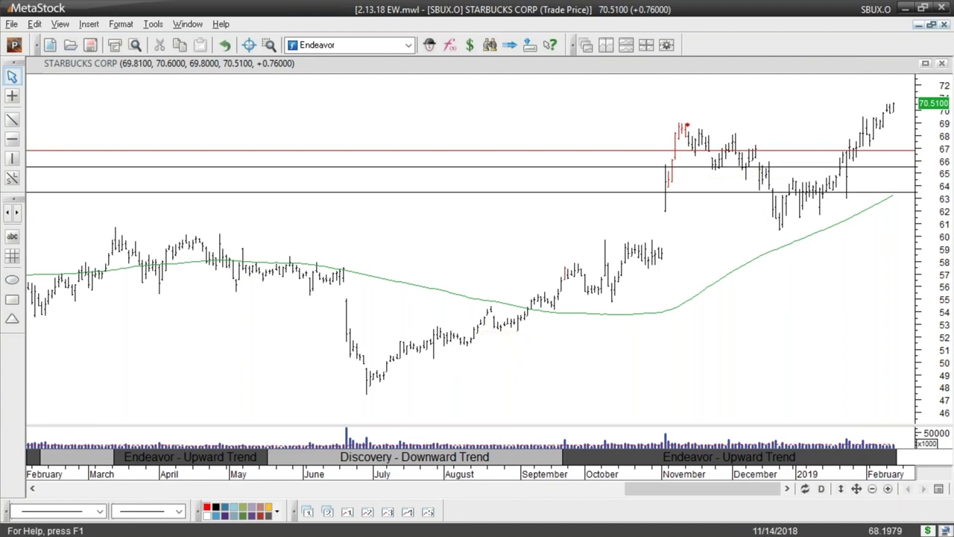
{"action": "mouse_move", "coordinate": [688, 126]}
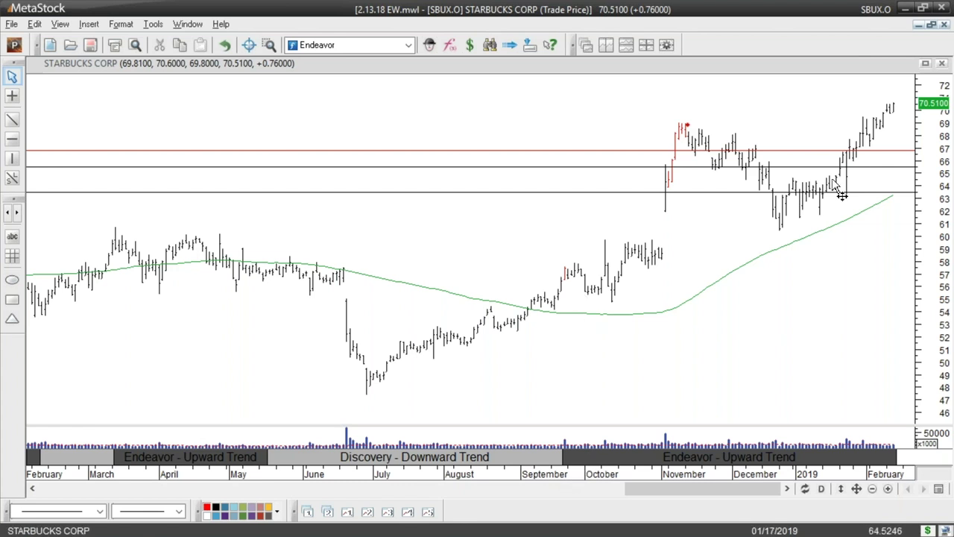
{"action": "mouse_move", "coordinate": [832, 180]}
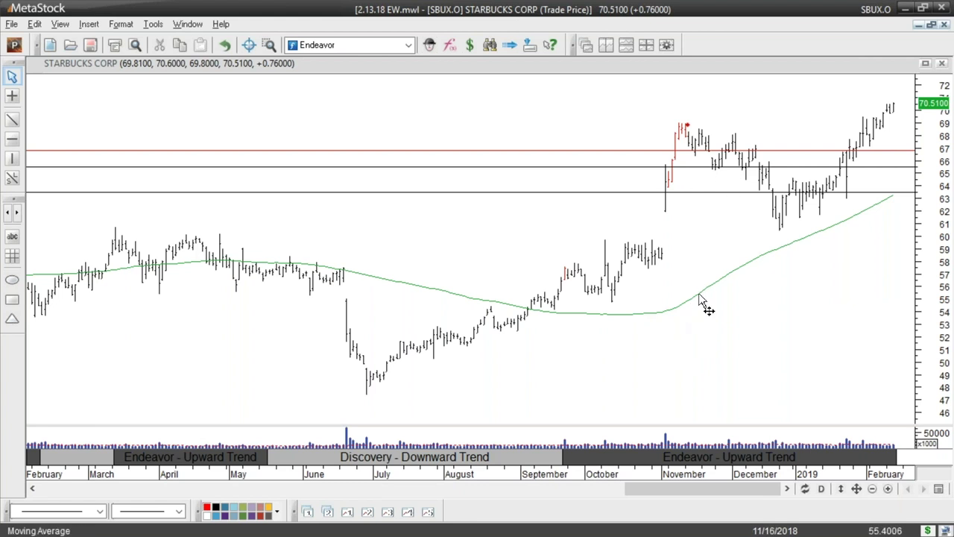
{"action": "mouse_move", "coordinate": [701, 298]}
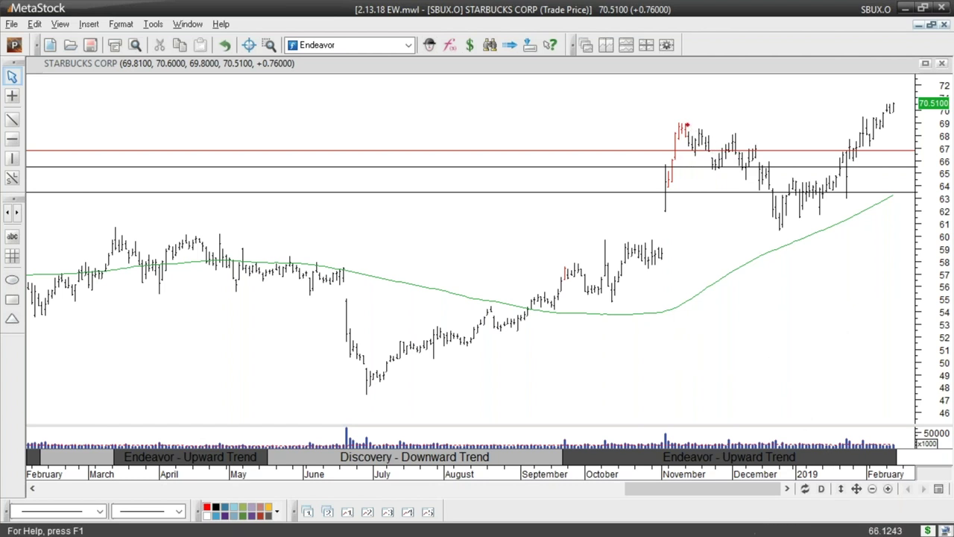
{"action": "mouse_move", "coordinate": [781, 238]}
{"action": "left_click", "coordinate": [605, 51]}
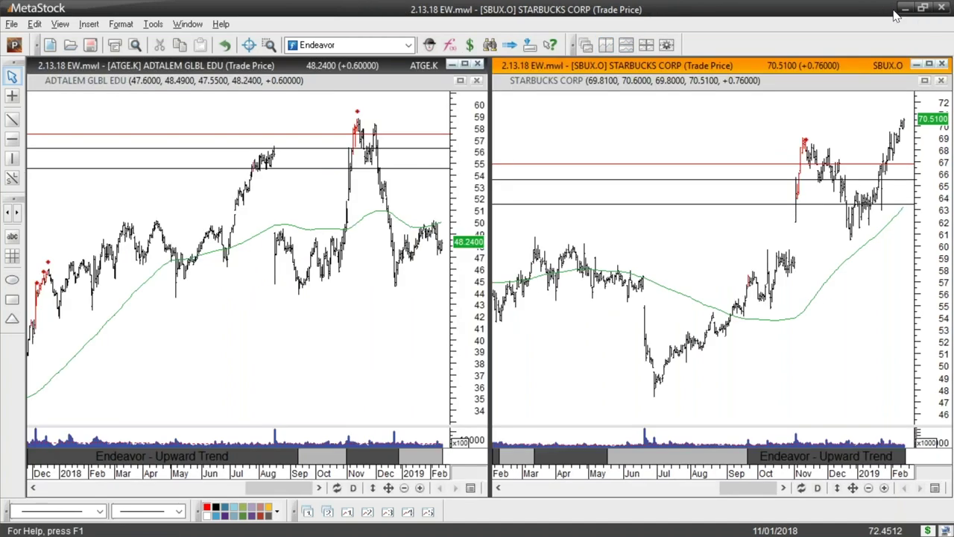